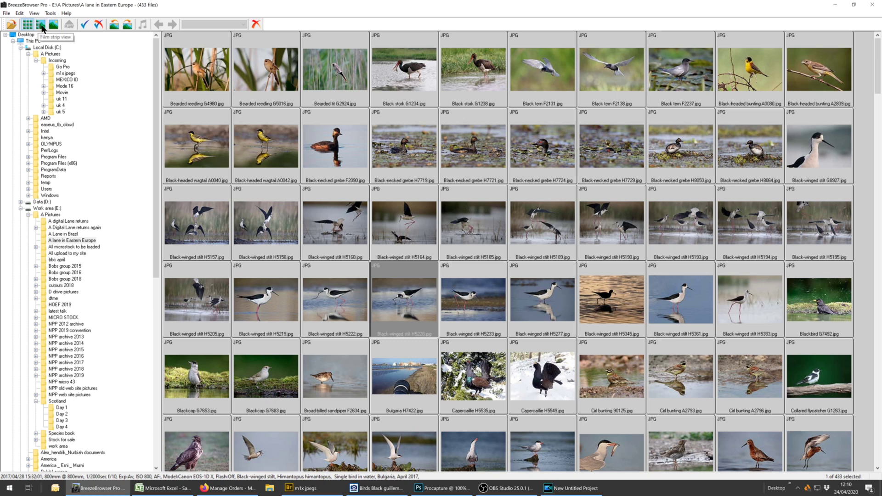
Switch between film-strip, full-image and grid views on the European jackal G1804 photo.
{"action": "left_click", "coordinate": [41, 24]}
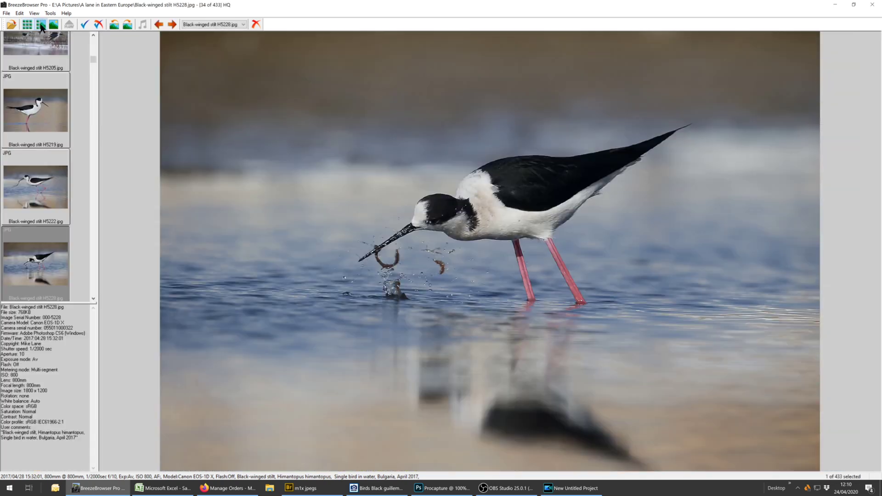
{"action": "left_click_drag", "start_coordinate": [93, 60], "coordinate": [93, 85]}
{"action": "left_click", "coordinate": [47, 105]}
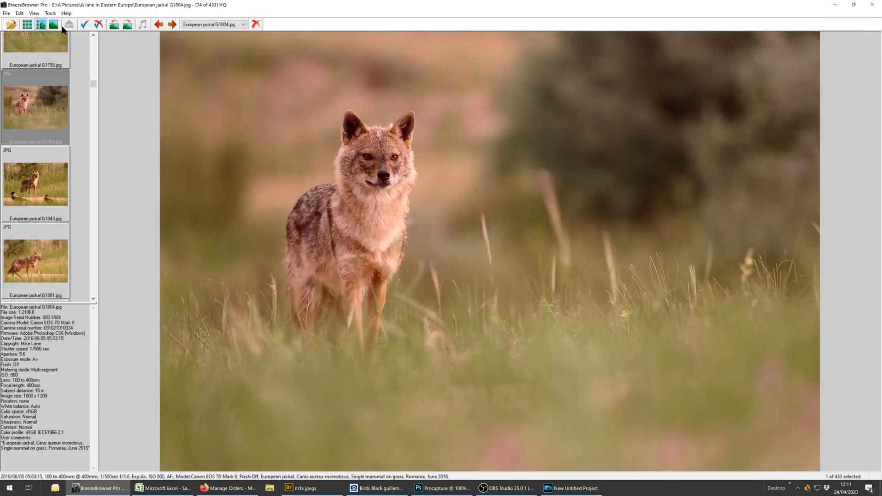
{"action": "left_click", "coordinate": [53, 24]}
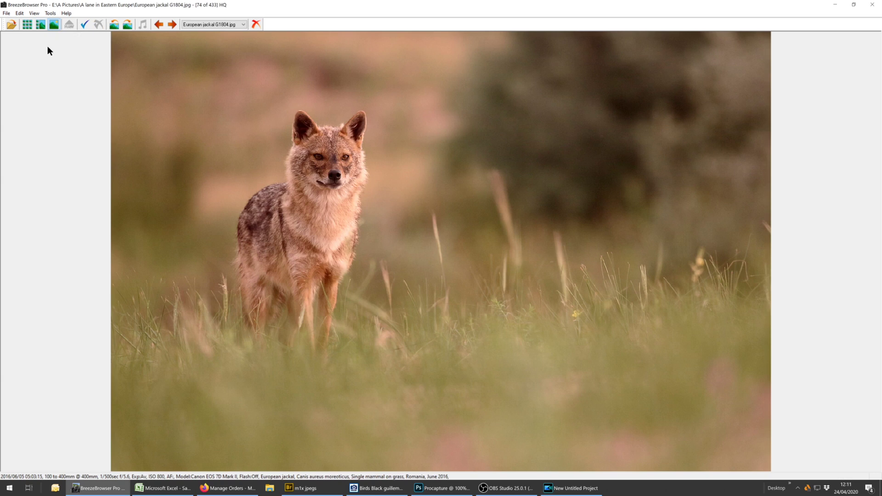
{"action": "left_click", "coordinate": [40, 24]}
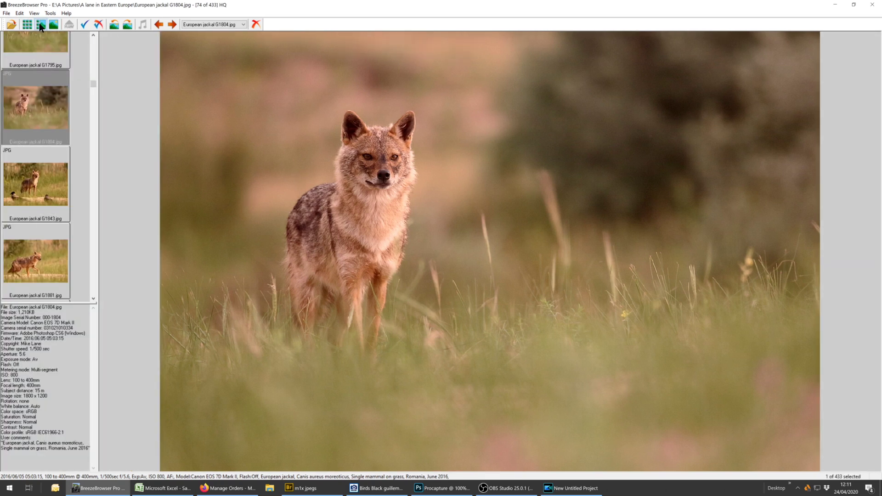
{"action": "left_click", "coordinate": [26, 24]}
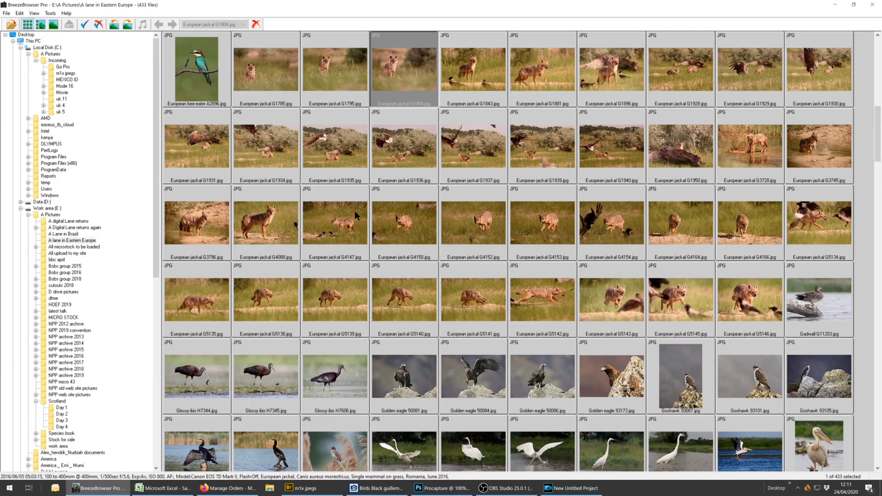
Open Great-reed warbler C1812 full size and step through the following photos to Grey heron G1285.
{"action": "scroll", "coordinate": [396, 211], "scroll_direction": "down", "scroll_amount": 5}
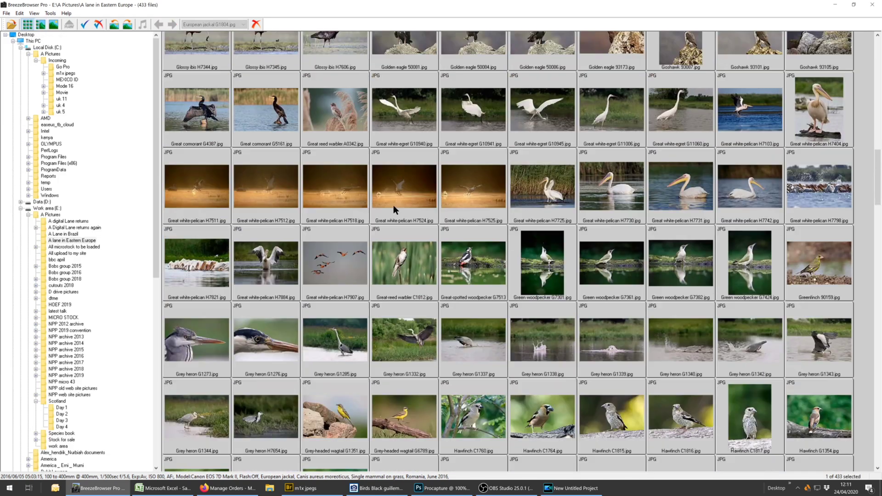
{"action": "double_click", "coordinate": [400, 242]}
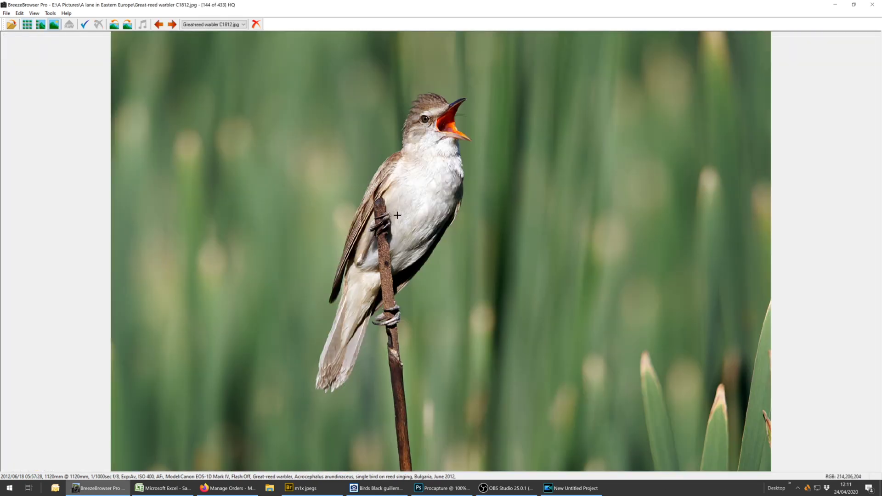
{"action": "left_click", "coordinate": [172, 25]}
{"action": "left_click", "coordinate": [172, 25]}
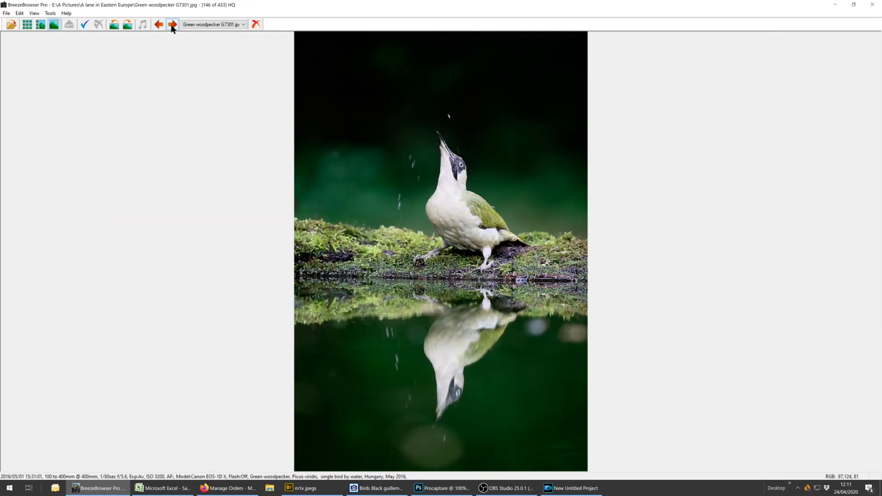
{"action": "left_click", "coordinate": [172, 25]}
{"action": "left_click", "coordinate": [172, 25]}
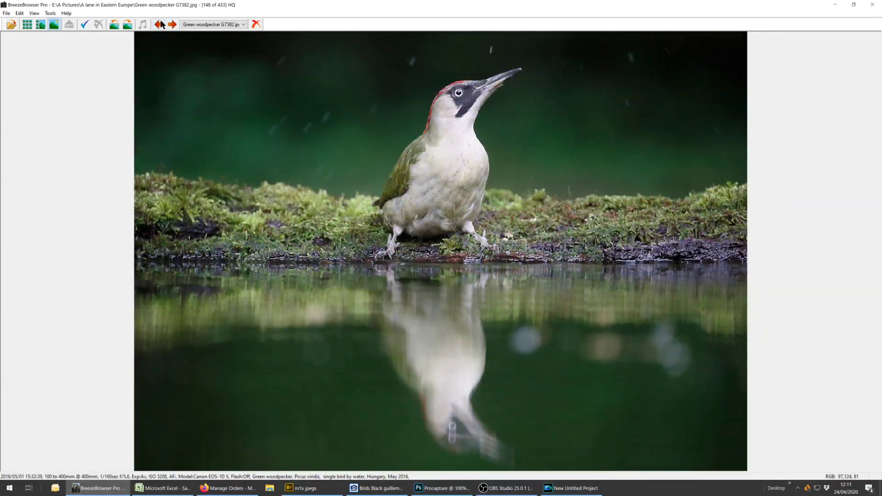
{"action": "left_click", "coordinate": [159, 25]}
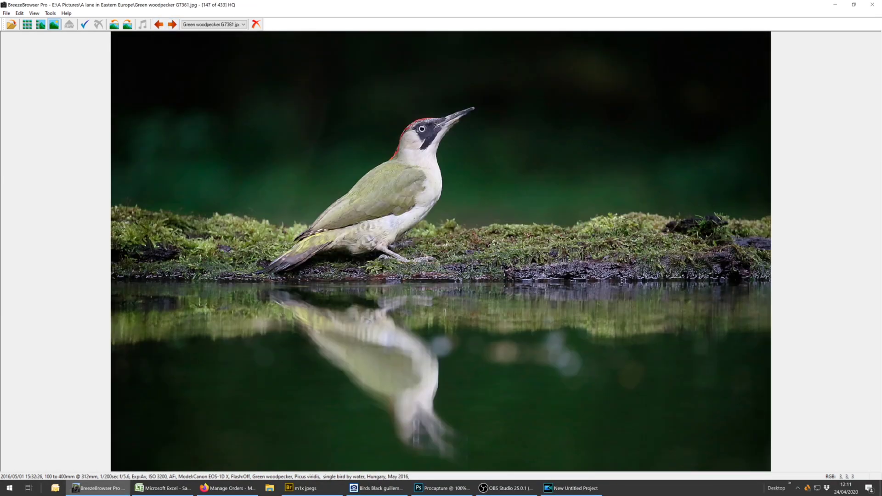
{"action": "key", "text": "Right"}
{"action": "key", "text": "Right"}
{"action": "key", "text": "Right"}
{"action": "key", "text": "Right"}
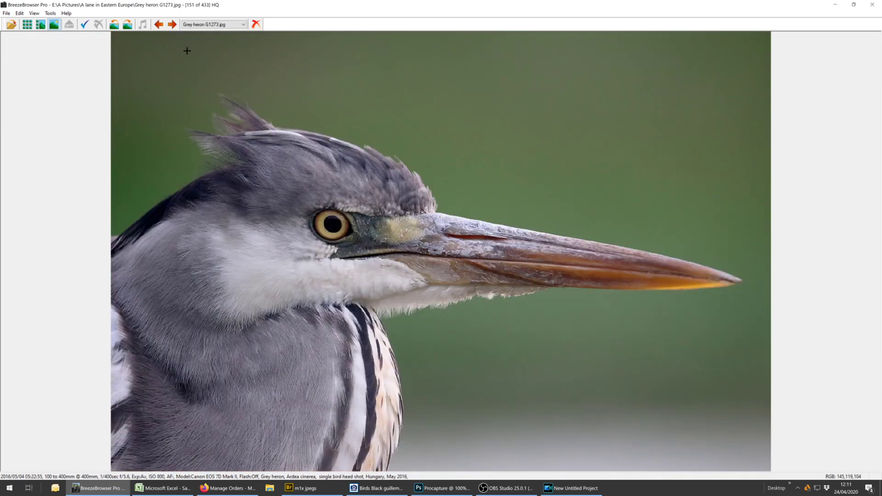
{"action": "key", "text": "Right"}
{"action": "key", "text": "Right"}
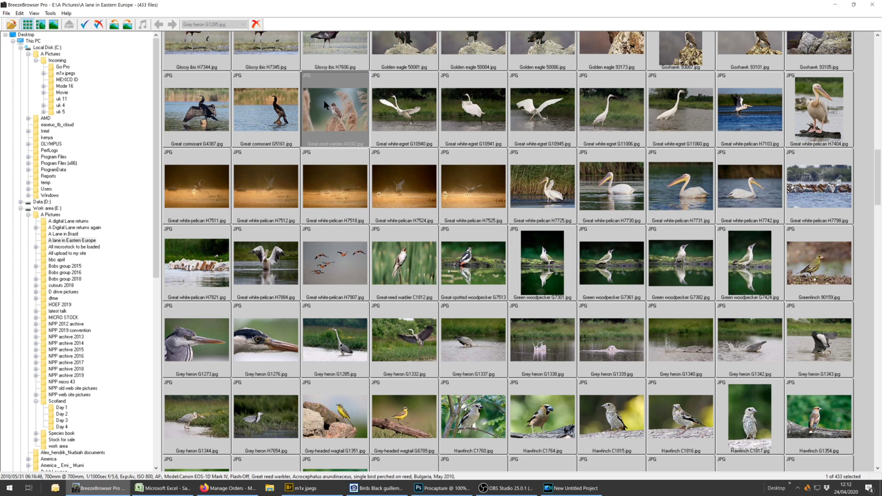
Tag Great reed warbler A0342 and the pelican photos H7725 and H7730.
{"action": "left_click", "coordinate": [85, 23]}
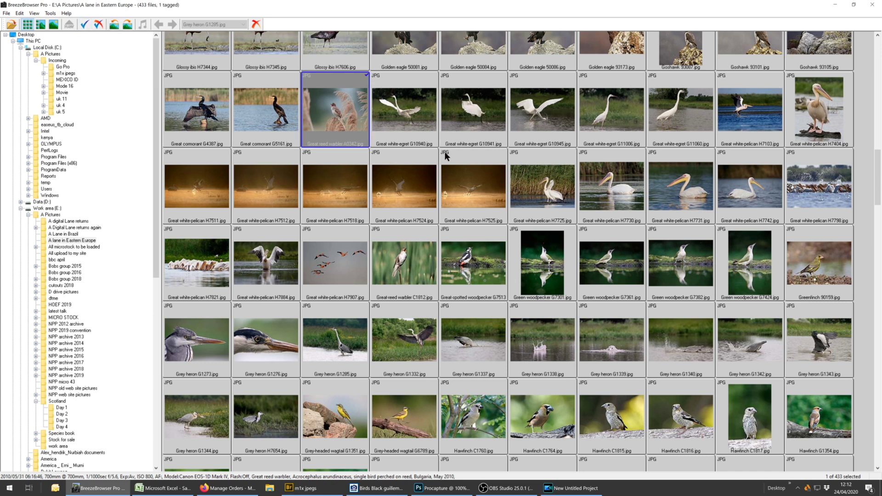
{"action": "left_click", "coordinate": [522, 188]}
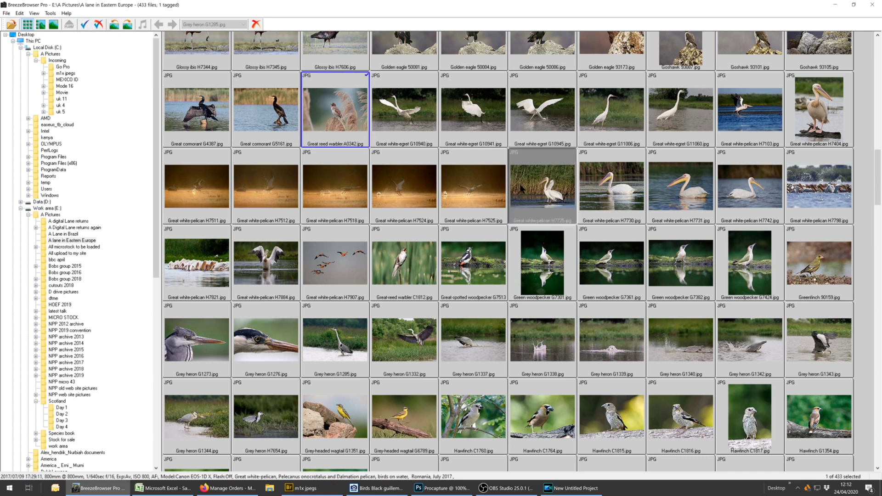
{"action": "left_click", "coordinate": [83, 24]}
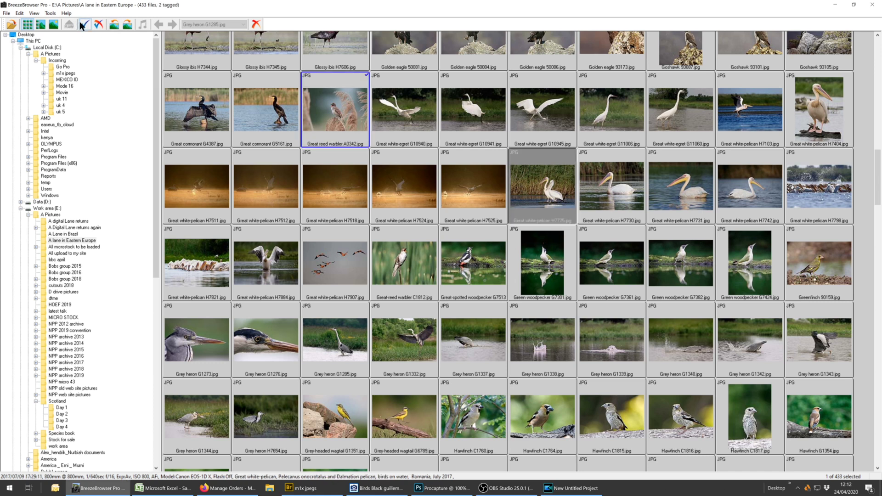
{"action": "left_click", "coordinate": [602, 185]}
{"action": "key", "text": "space"}
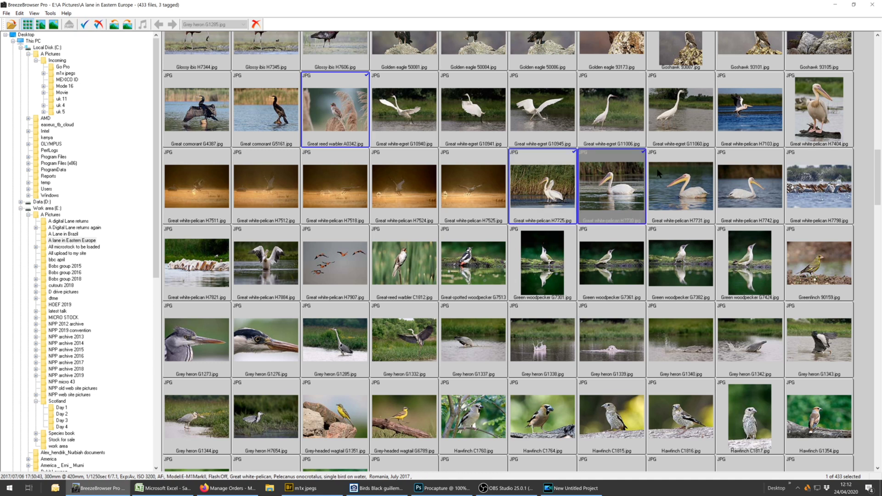
Remove the tags from pelicans H7730 and H7725.
{"action": "key", "text": "space"}
{"action": "left_click", "coordinate": [556, 192]}
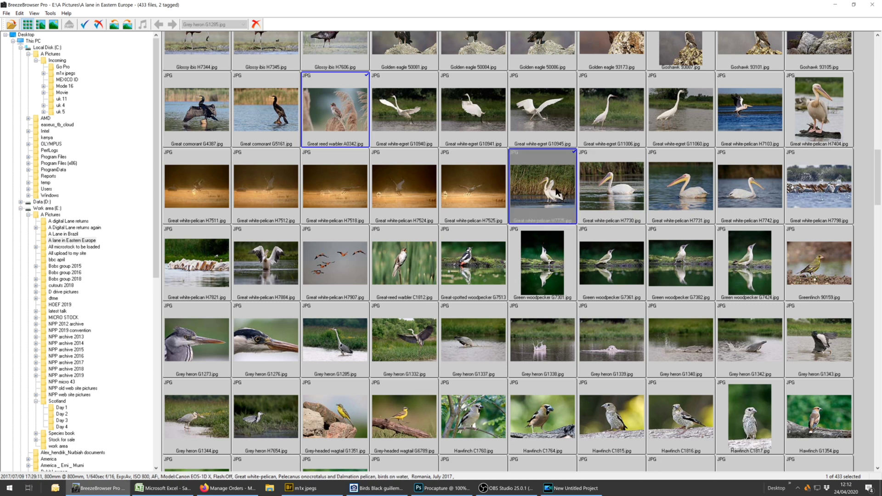
{"action": "key", "text": "space"}
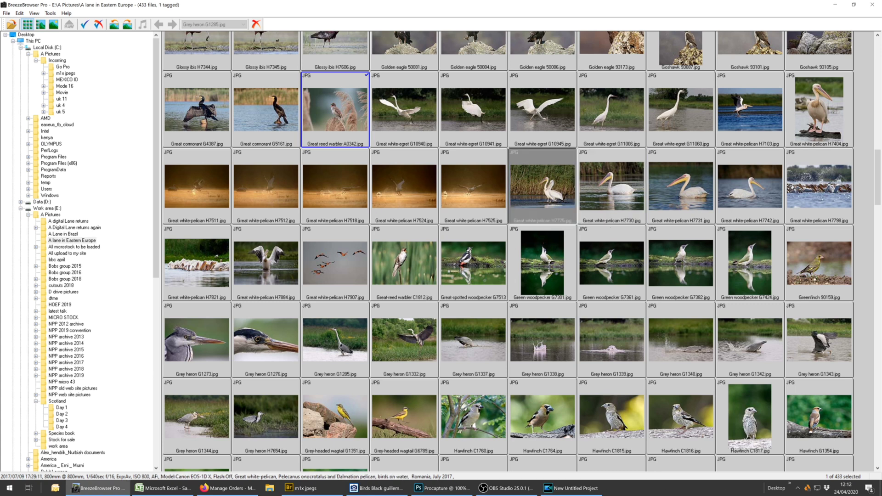
In Scotland Day 1, delete stag photos _0234295.ORF and _0234296.ORF to the Recycle Bin.
{"action": "left_click", "coordinate": [59, 402]}
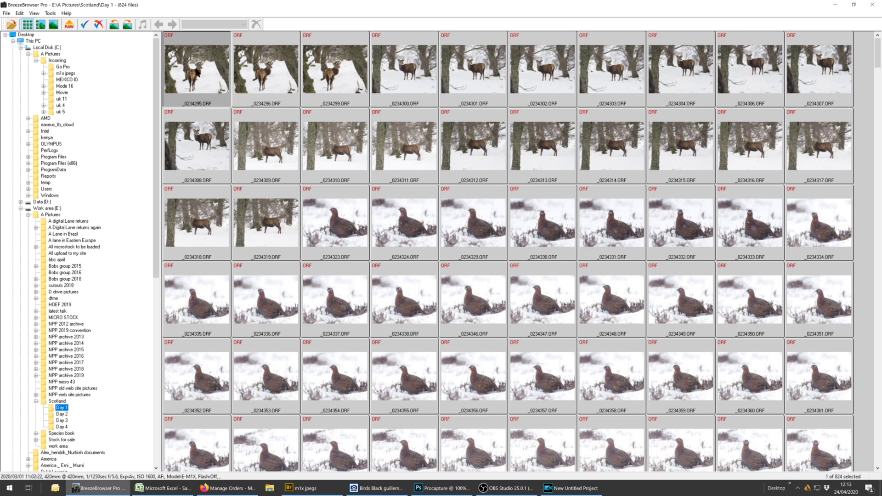
{"action": "left_click", "coordinate": [199, 74]}
{"action": "double_click", "coordinate": [199, 73]}
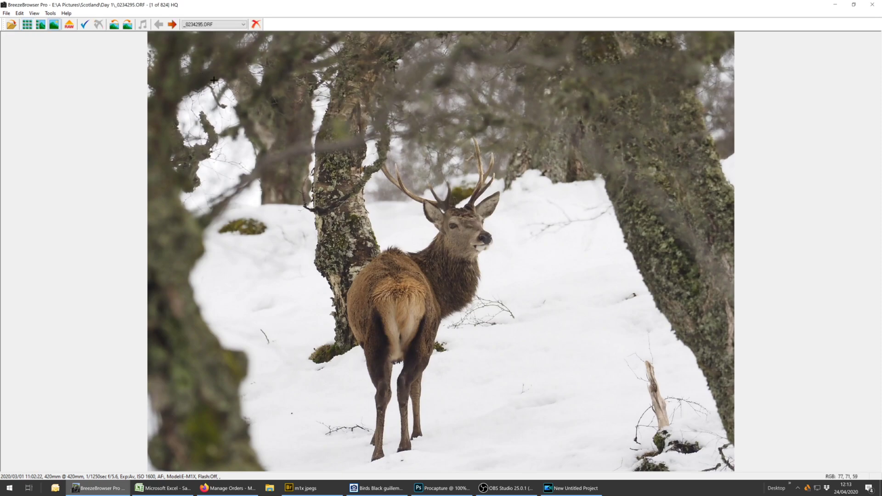
{"action": "key", "text": "Delete"}
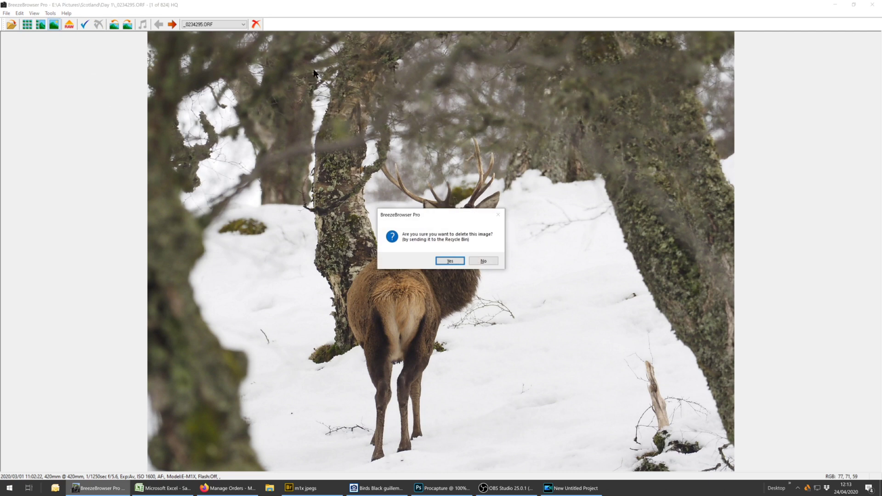
{"action": "left_click", "coordinate": [446, 261]}
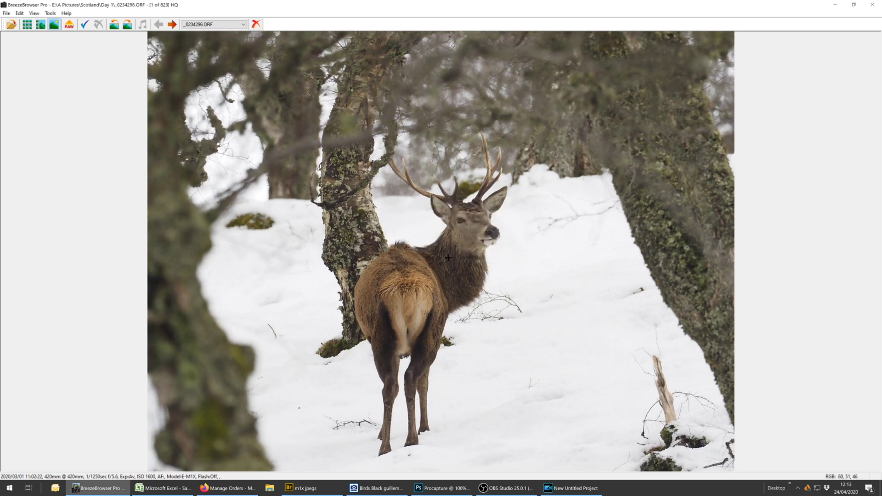
{"action": "key", "text": "Delete"}
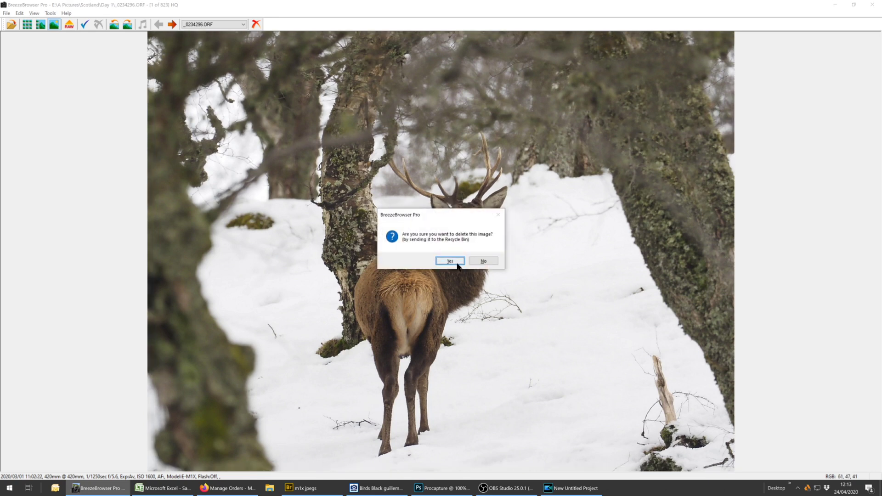
{"action": "left_click", "coordinate": [456, 262]}
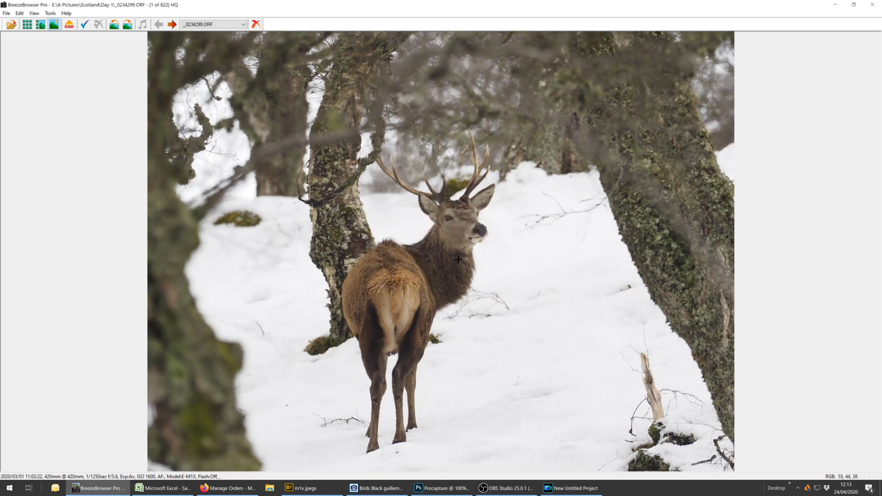
In General preferences, turn off Confirm before deleting and move deleted images to a DELETED subdirectory.
{"action": "left_click", "coordinate": [7, 13]}
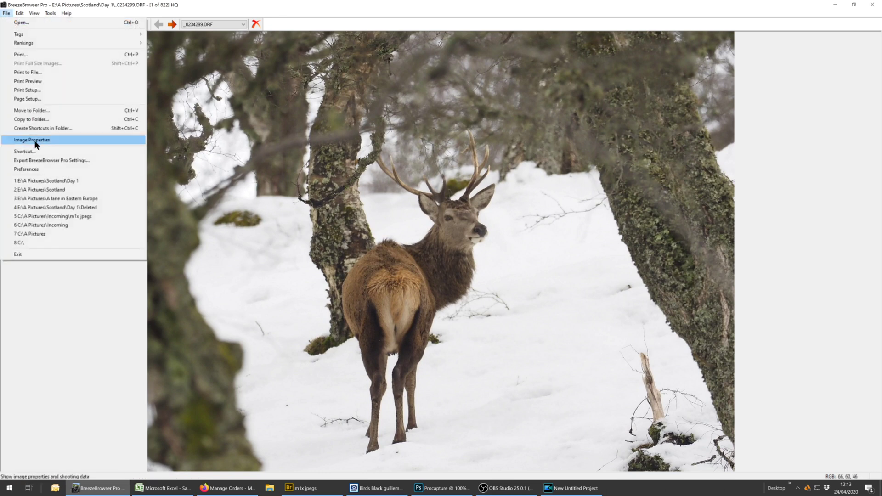
{"action": "left_click", "coordinate": [39, 169]}
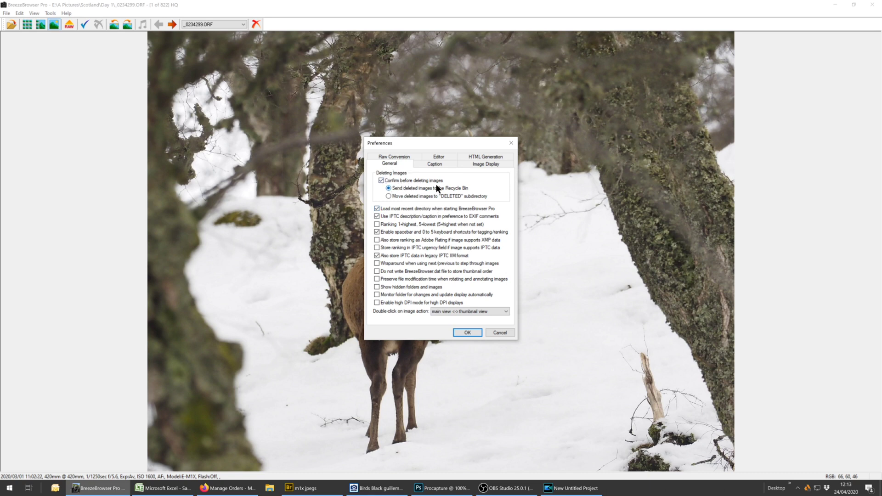
{"action": "left_click", "coordinate": [381, 182]}
{"action": "left_click", "coordinate": [389, 196]}
{"action": "left_click", "coordinate": [456, 332]}
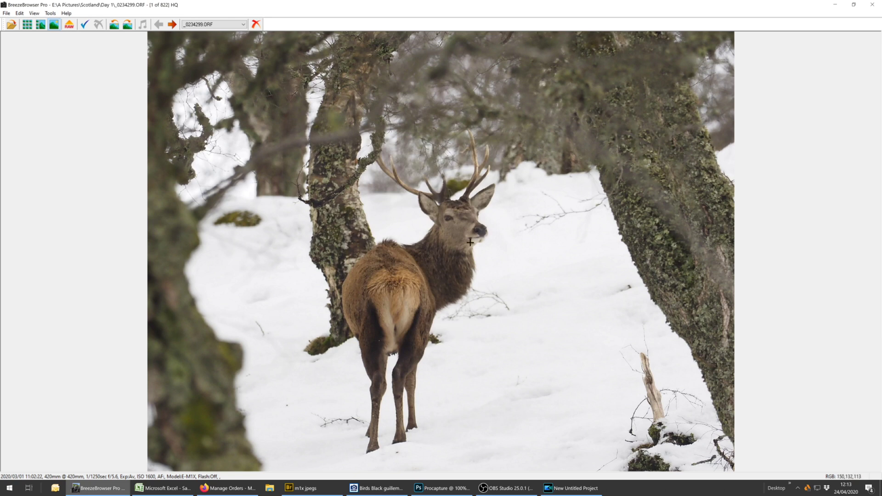
Step through the Day 1 stag photos full screen, deleting seven rejects to leave 815 files.
{"action": "key", "text": "Delete"}
{"action": "key", "text": "Delete"}
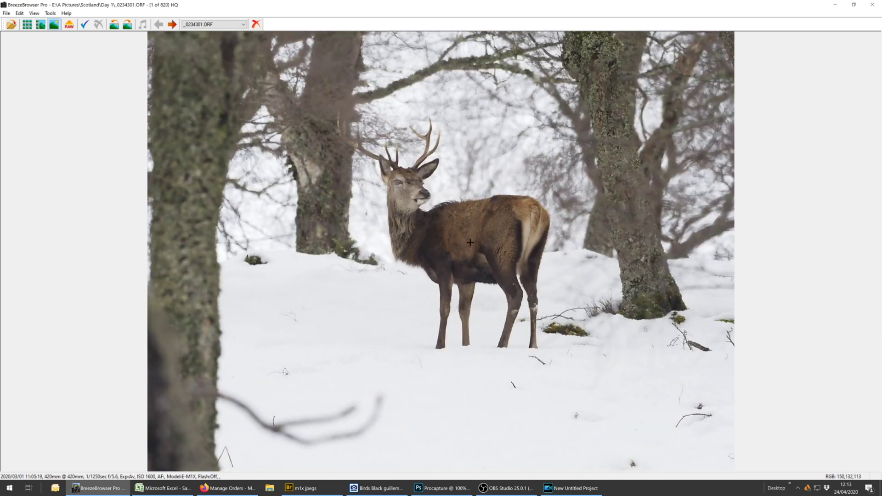
{"action": "key", "text": "Delete"}
{"action": "key", "text": "Right"}
{"action": "key", "text": "Right"}
{"action": "key", "text": "Right"}
{"action": "key", "text": "Right"}
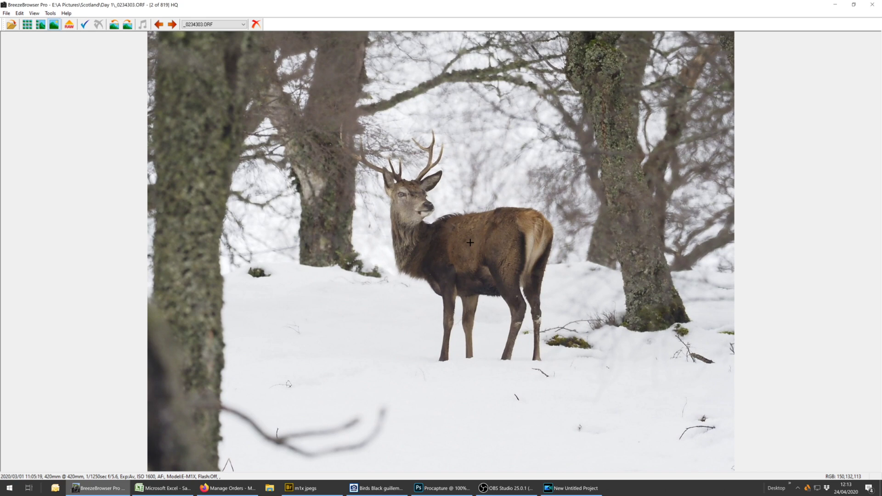
{"action": "key", "text": "Right"}
{"action": "key", "text": "Right"}
{"action": "key", "text": "Right"}
{"action": "key", "text": "Right"}
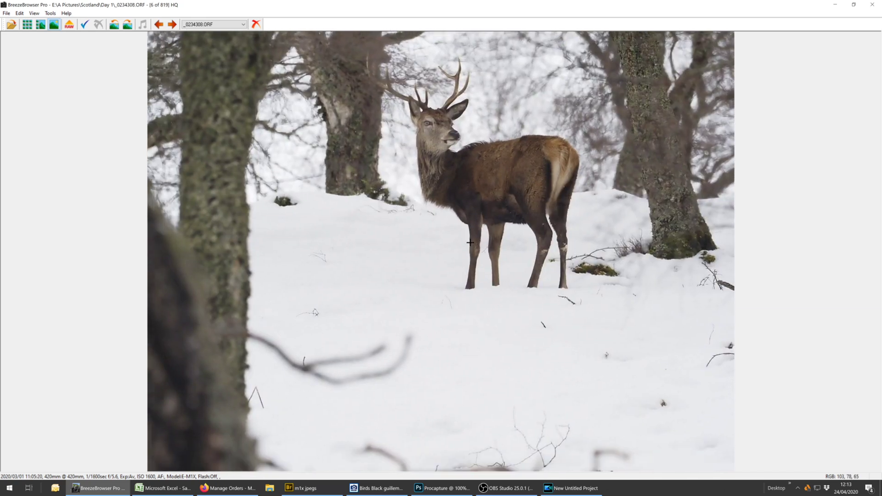
{"action": "key", "text": "Right"}
{"action": "key", "text": "Right"}
{"action": "key", "text": "Right"}
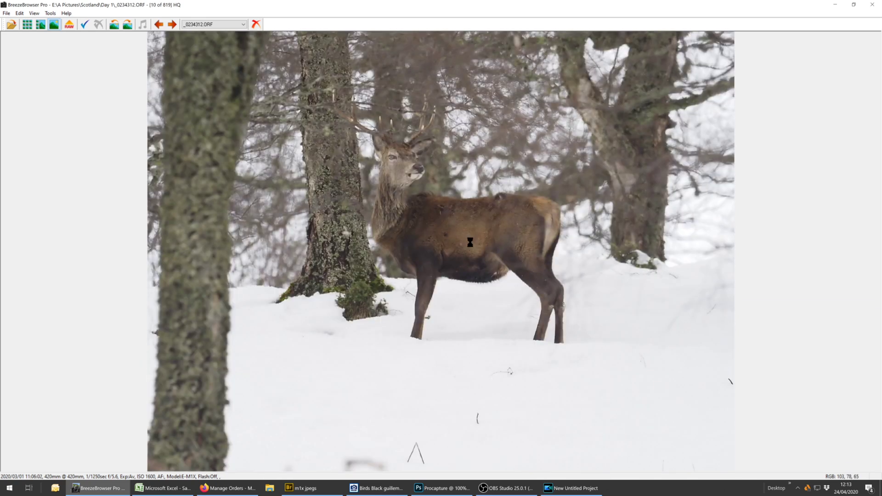
{"action": "key", "text": "Delete"}
{"action": "key", "text": "Delete"}
{"action": "key", "text": "Delete"}
{"action": "key", "text": "Delete"}
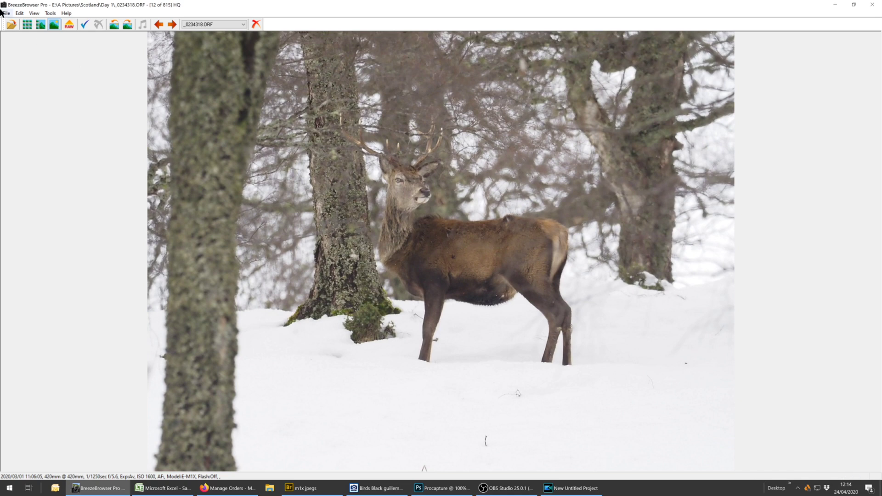
Open the Deleted subfolder under Scotland > Day 1 in thumbnail view.
{"action": "left_click", "coordinate": [24, 26]}
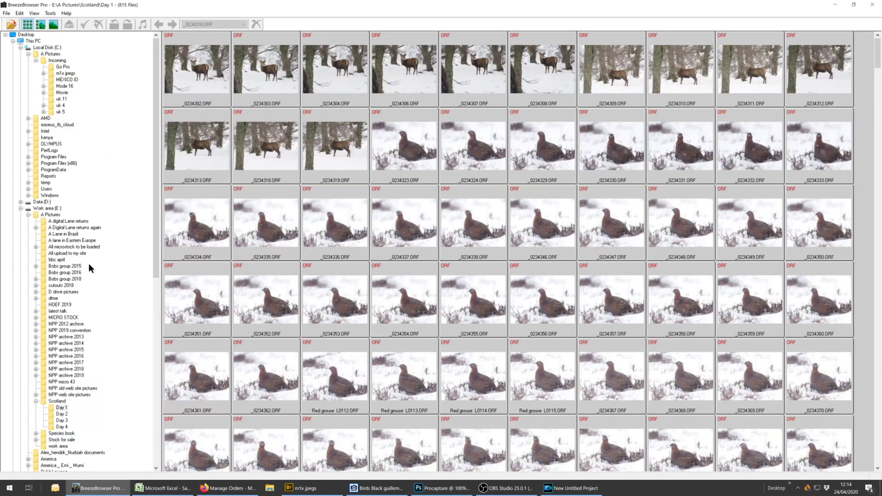
{"action": "left_click", "coordinate": [37, 401]}
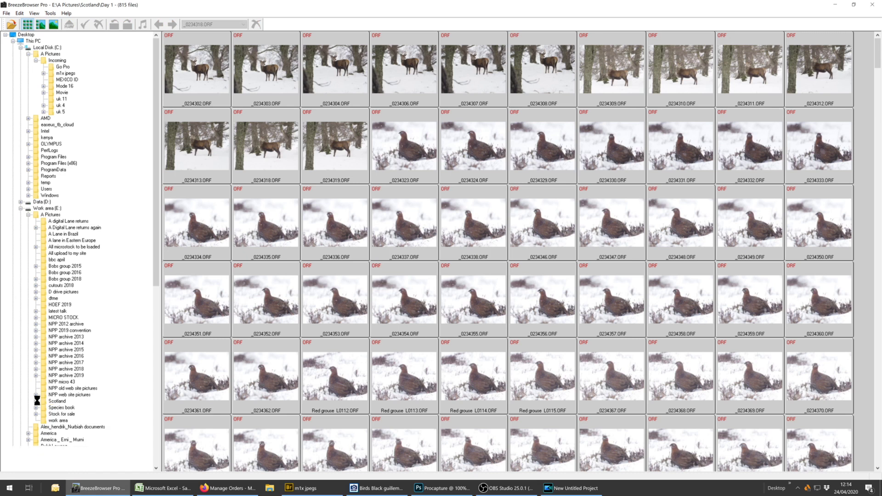
{"action": "left_click", "coordinate": [36, 401]}
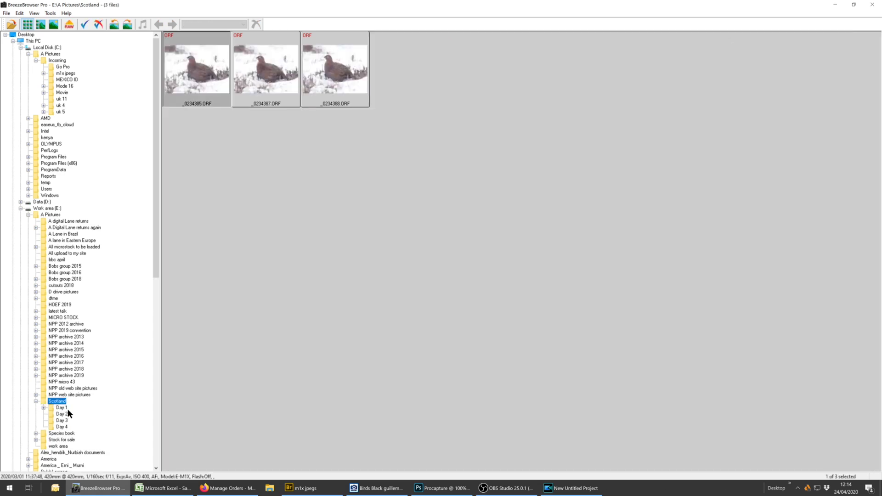
{"action": "left_click", "coordinate": [43, 408]}
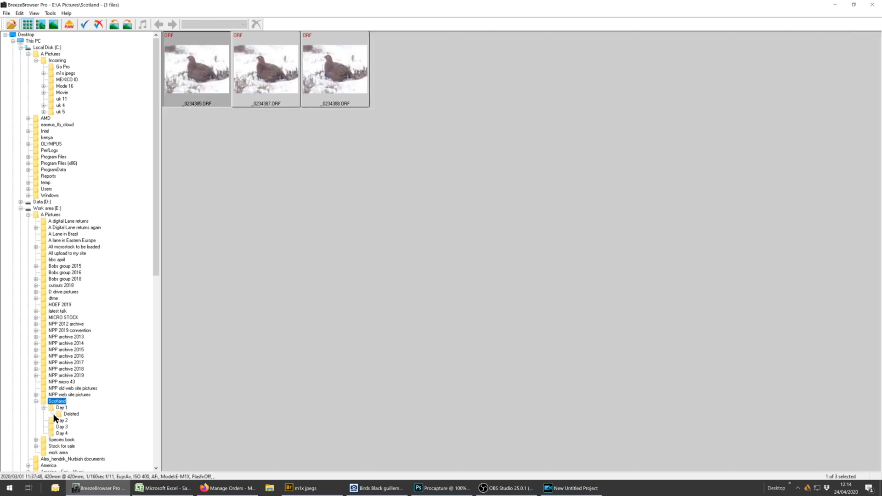
{"action": "left_click", "coordinate": [72, 414]}
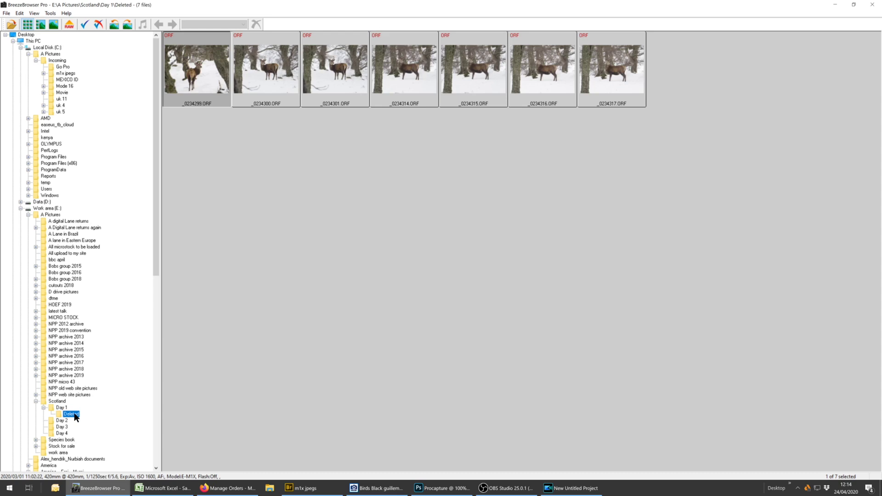
Move _0234317 and then the other six stag photos from Deleted back to Day 1.
{"action": "left_click", "coordinate": [625, 69]}
{"action": "left_click_drag", "start_coordinate": [624, 64], "coordinate": [63, 406]}
{"action": "left_click", "coordinate": [213, 73]}
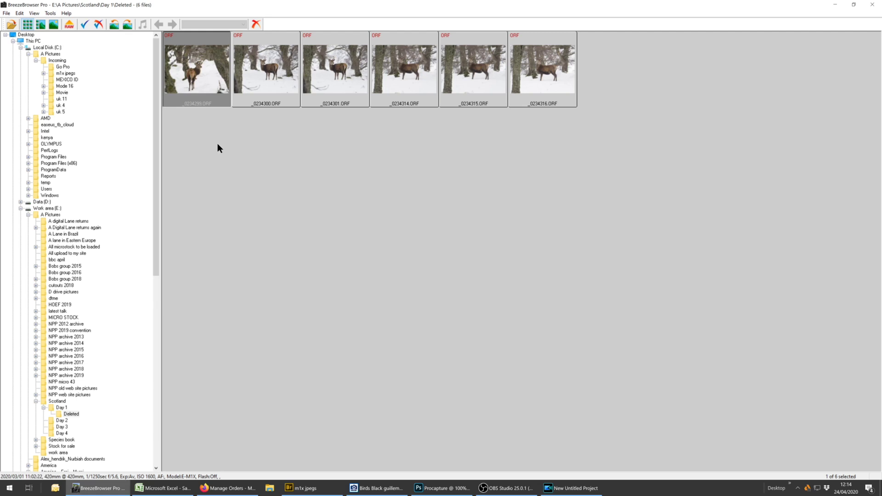
{"action": "left_click", "coordinate": [535, 65], "text": "shift"}
{"action": "left_click_drag", "start_coordinate": [548, 64], "coordinate": [59, 406]}
Open the Day 1 folder's 822 thumbnails and scroll down to the red grouse photos.
{"action": "left_click", "coordinate": [59, 408]}
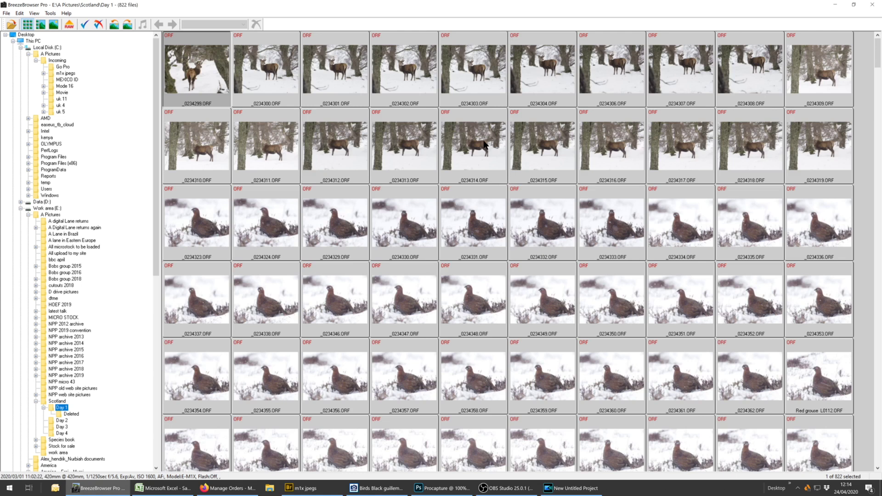
{"action": "scroll", "coordinate": [461, 181], "scroll_direction": "down", "scroll_amount": 5}
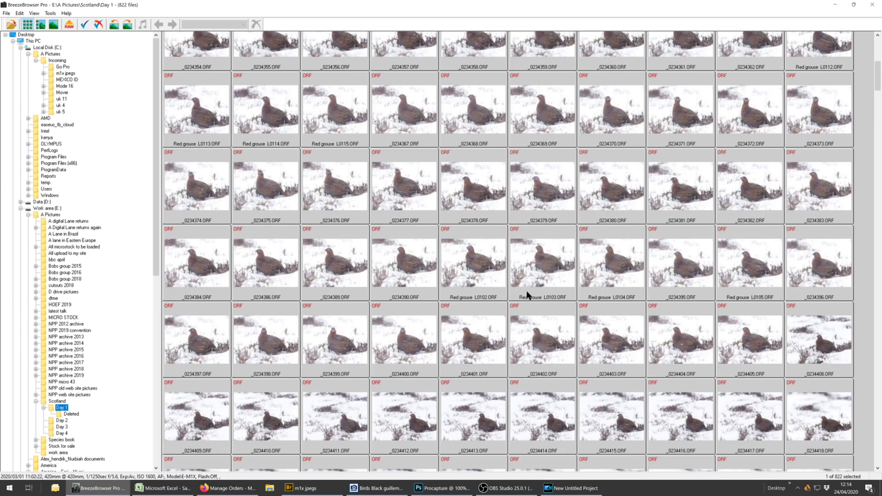
{"action": "scroll", "coordinate": [528, 296], "scroll_direction": "down", "scroll_amount": 3}
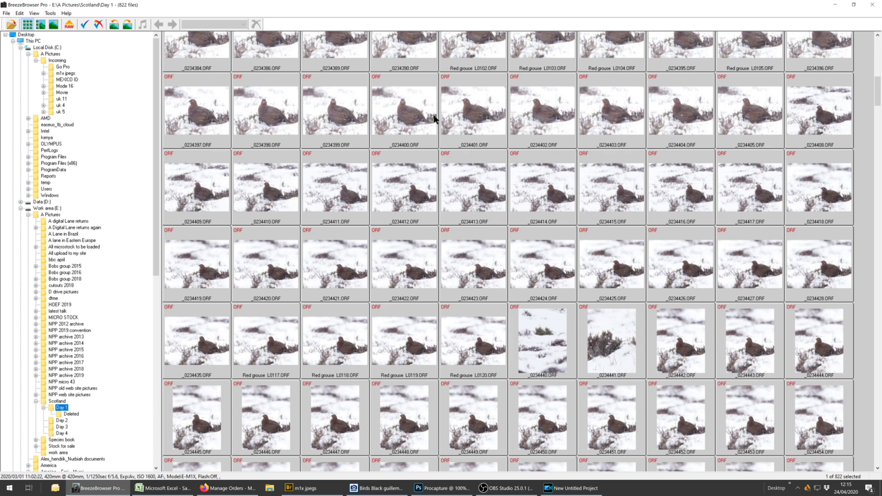
Compare grouse shots _0234390 through Red grouse L0104 at 100%, panning to the heads, then close.
{"action": "scroll", "coordinate": [434, 110], "scroll_direction": "up", "scroll_amount": 2}
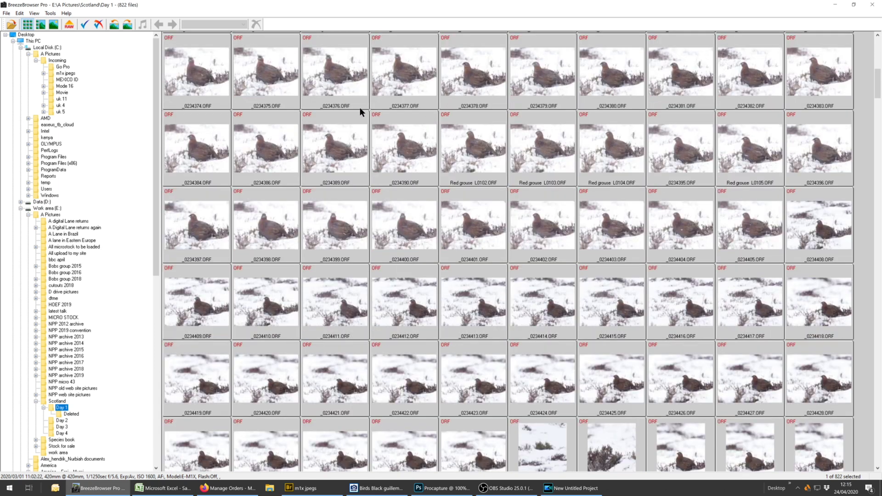
{"action": "left_click", "coordinate": [406, 144]}
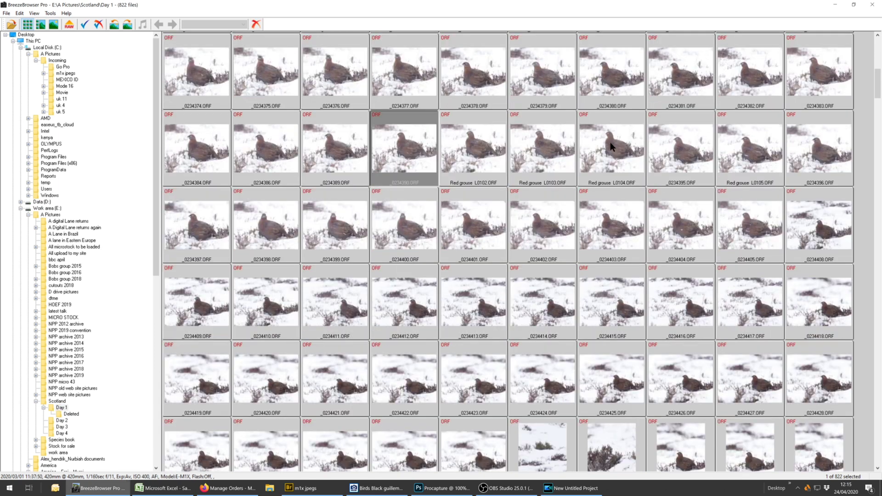
{"action": "left_click", "coordinate": [612, 144], "text": "shift"}
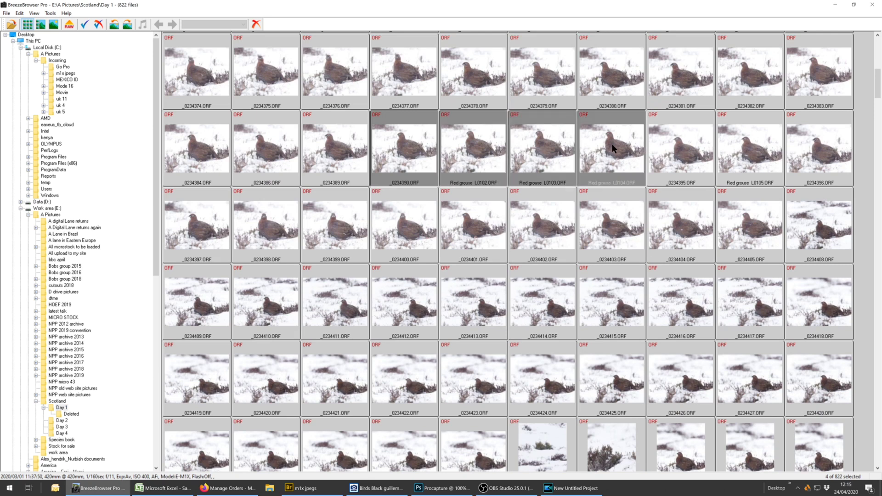
{"action": "key", "text": "ctrl+m"}
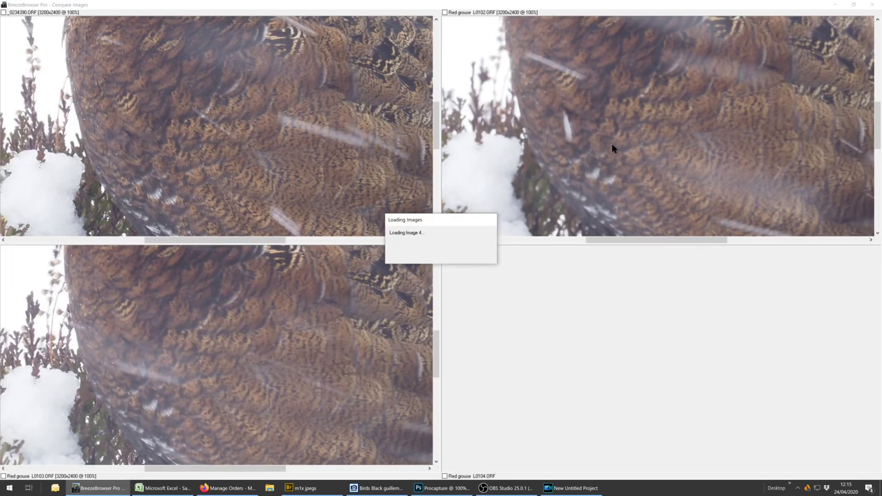
{"action": "left_click_drag", "start_coordinate": [322, 136], "coordinate": [358, 233]}
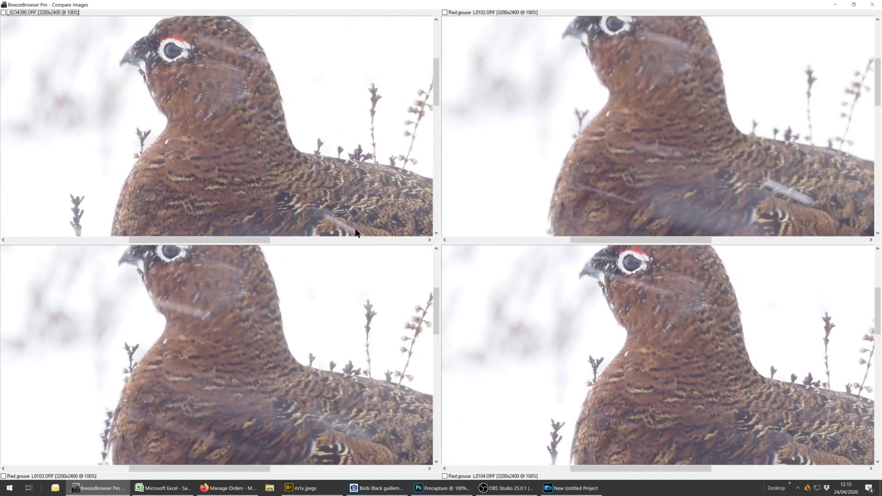
{"action": "left_click_drag", "start_coordinate": [330, 159], "coordinate": [314, 224]}
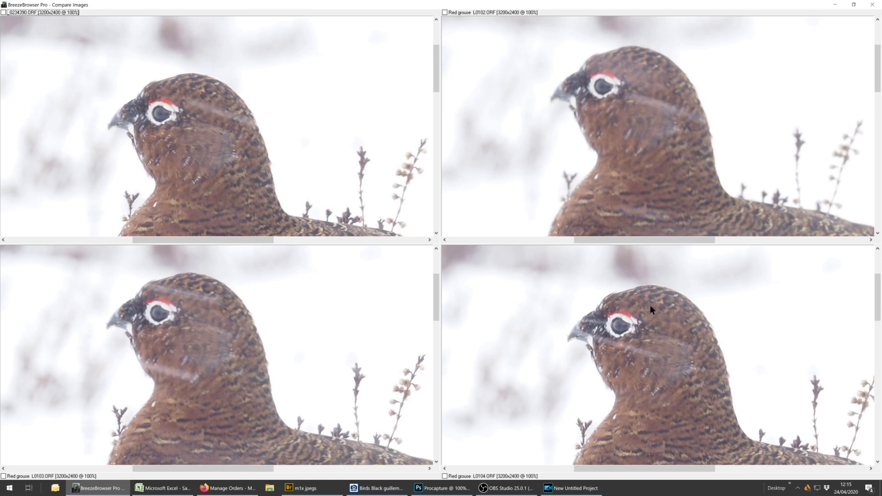
{"action": "key", "text": "Escape"}
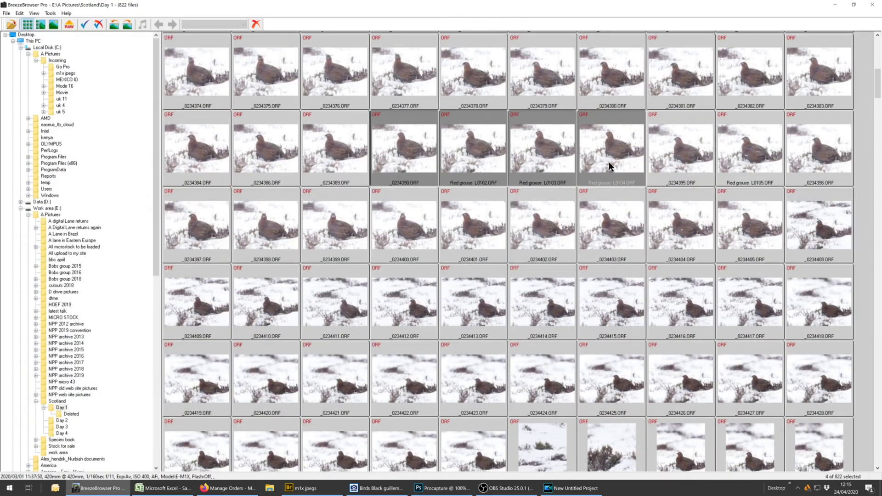
Delete _0234390, L0102 and L0103 keeping Red grouse L0104, then select _0234408 through _0234421.
{"action": "left_click", "coordinate": [615, 147], "text": "ctrl"}
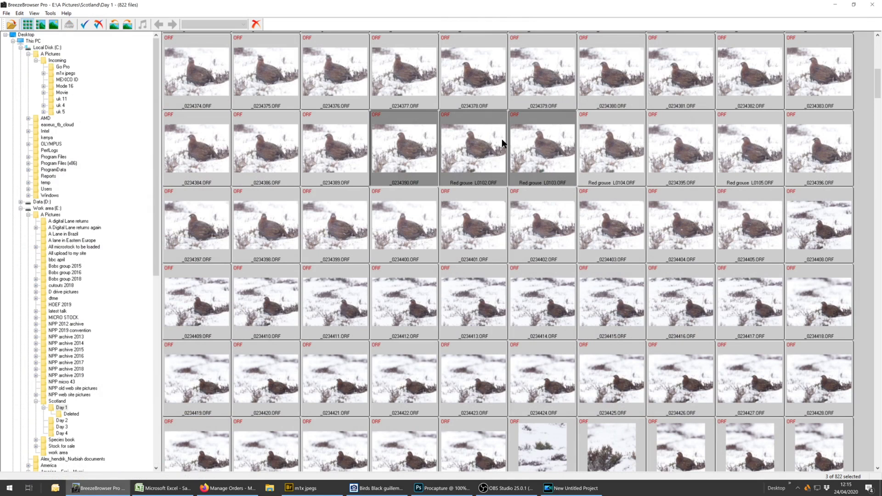
{"action": "key", "text": "Delete"}
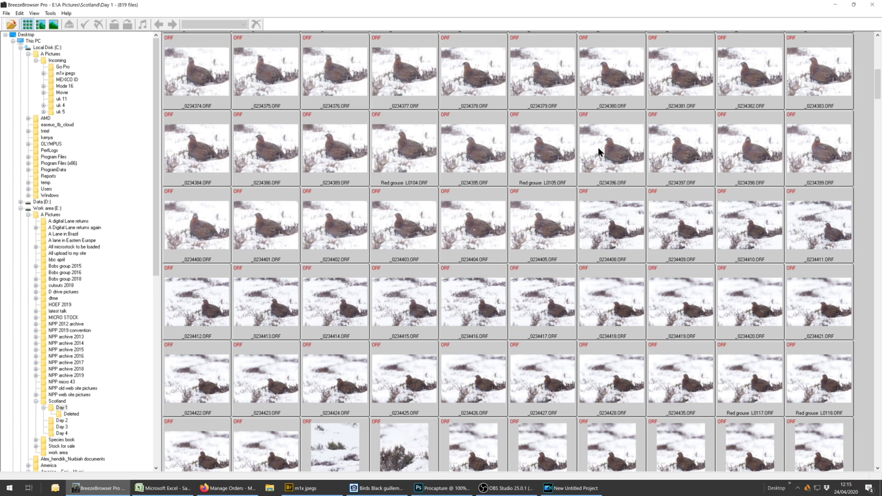
{"action": "left_click", "coordinate": [607, 224]}
{"action": "left_click", "coordinate": [804, 307], "text": "shift"}
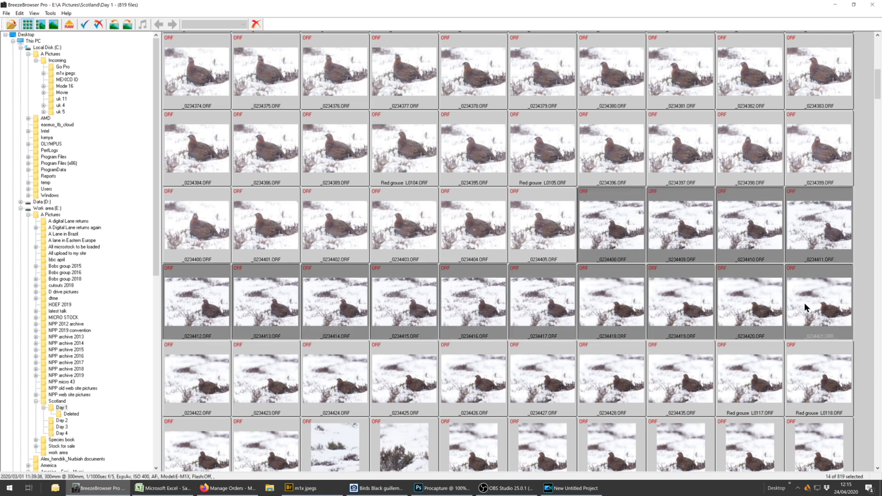
Compare the selected grouse shots, paging to frames _0234416–_0234419 and zooming to 100%, then close.
{"action": "double_click", "coordinate": [805, 302]}
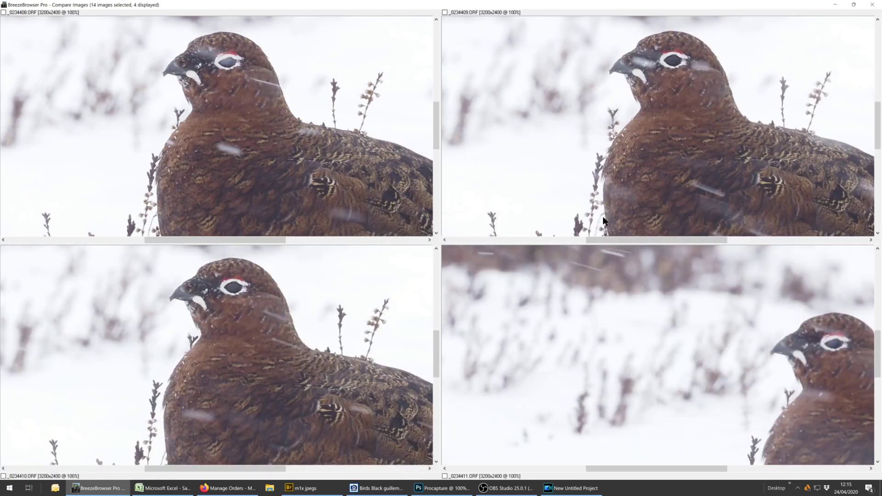
{"action": "key", "text": "Page_Down"}
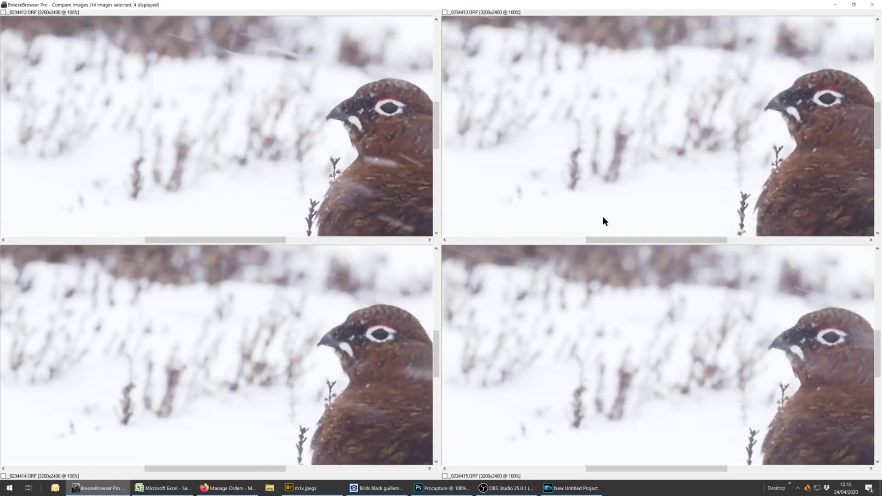
{"action": "key", "text": "Page_Down"}
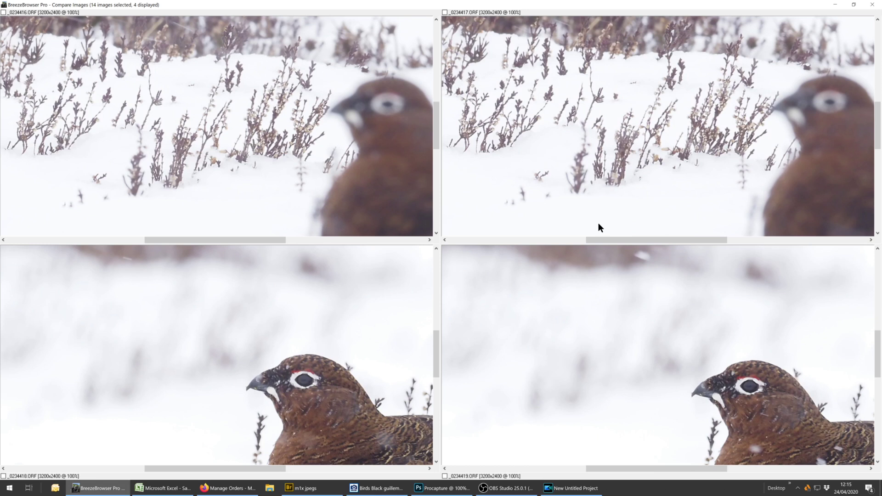
{"action": "scroll", "coordinate": [598, 223], "scroll_direction": "down", "scroll_amount": 4}
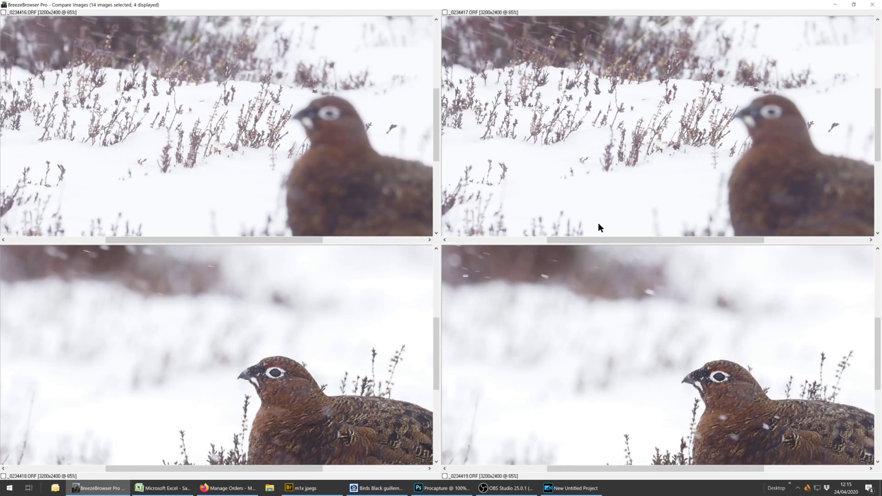
{"action": "scroll", "coordinate": [600, 225], "scroll_direction": "down", "scroll_amount": 1}
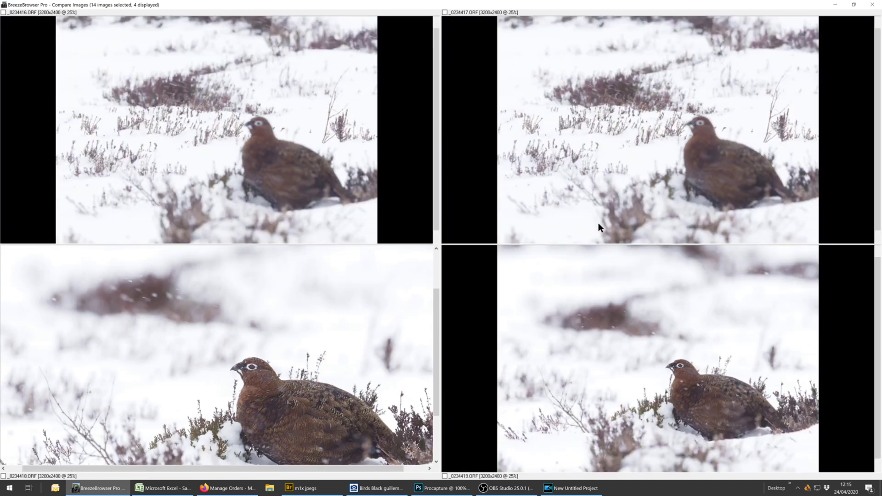
{"action": "scroll", "coordinate": [598, 222], "scroll_direction": "up", "scroll_amount": 4}
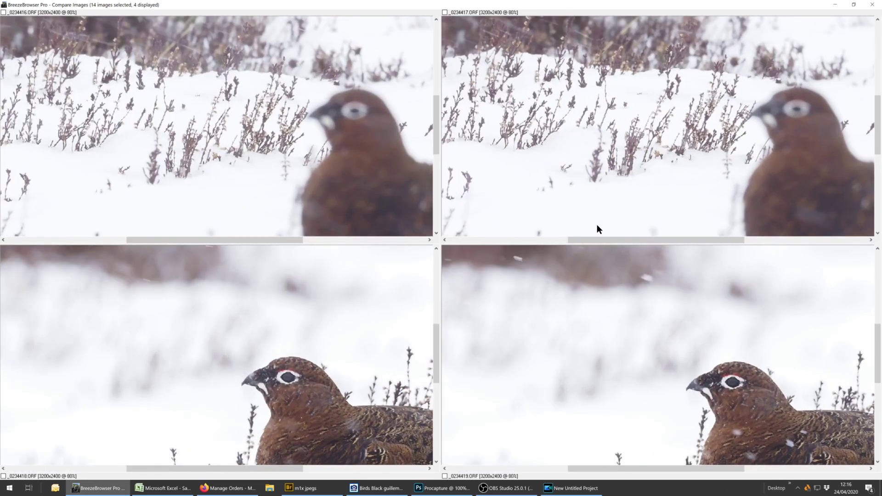
{"action": "scroll", "coordinate": [596, 225], "scroll_direction": "up", "scroll_amount": 1}
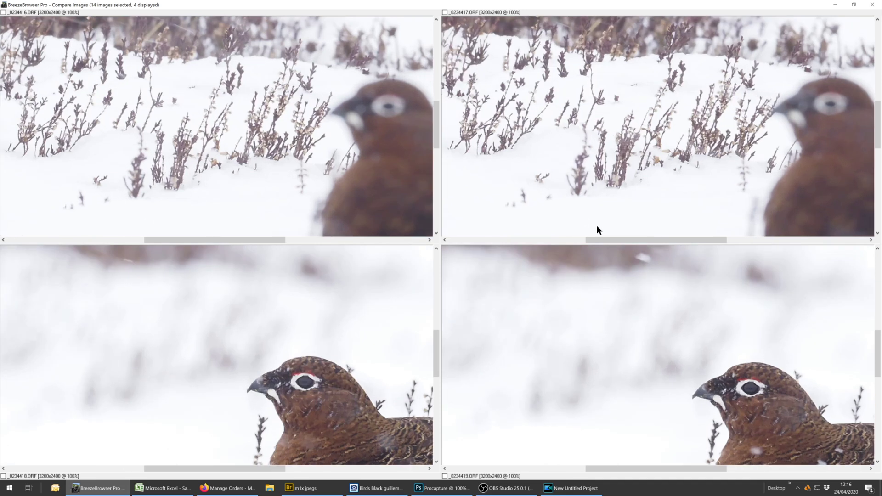
{"action": "key", "text": "Escape"}
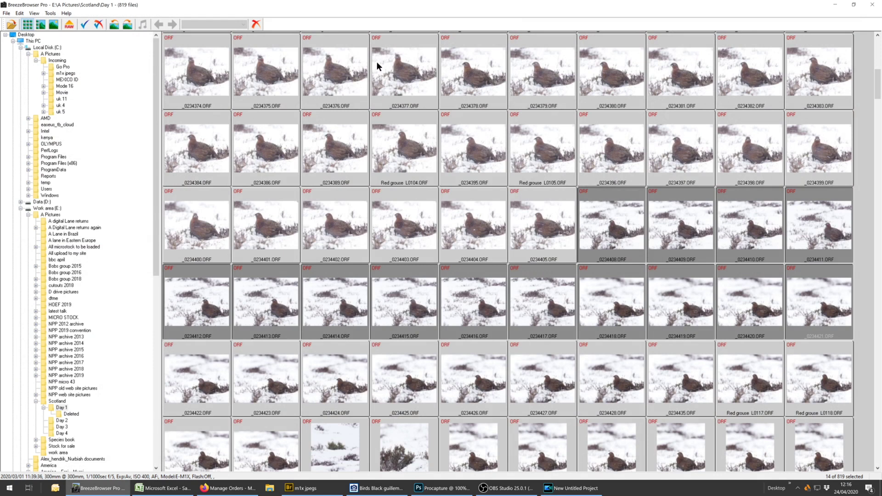
Sort the Day 1 thumbnails alphabetically by file name and select frames _0234412 through _0234415.
{"action": "left_click", "coordinate": [33, 14]}
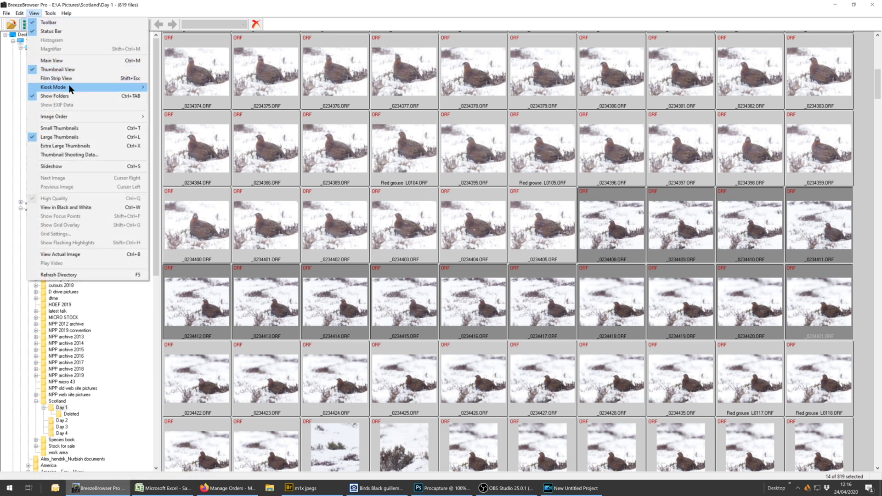
{"action": "mouse_move", "coordinate": [85, 118]}
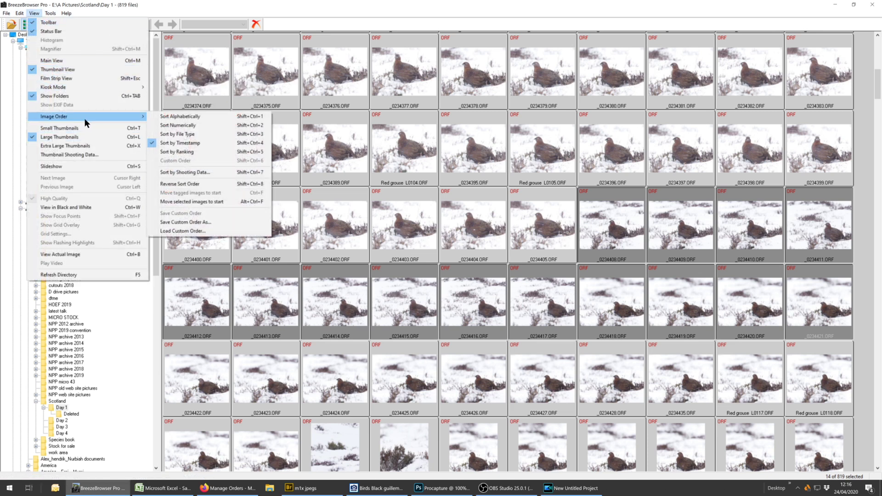
{"action": "left_click", "coordinate": [180, 116]}
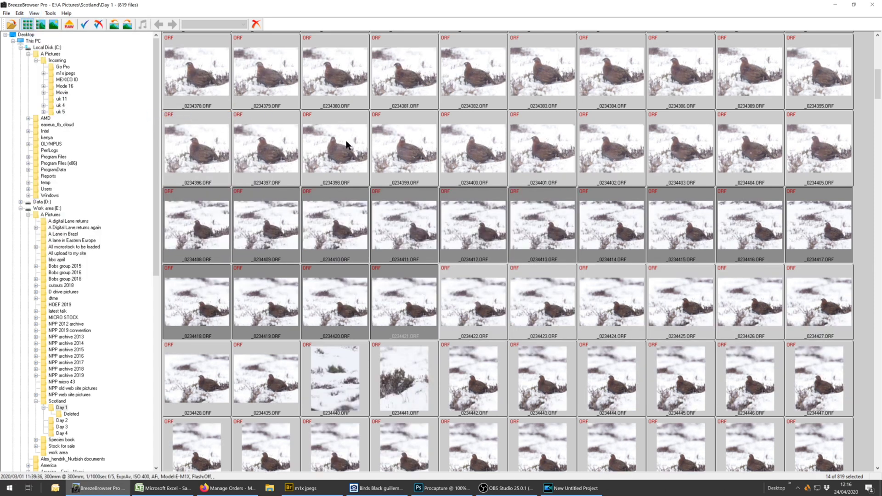
{"action": "left_click", "coordinate": [494, 239]}
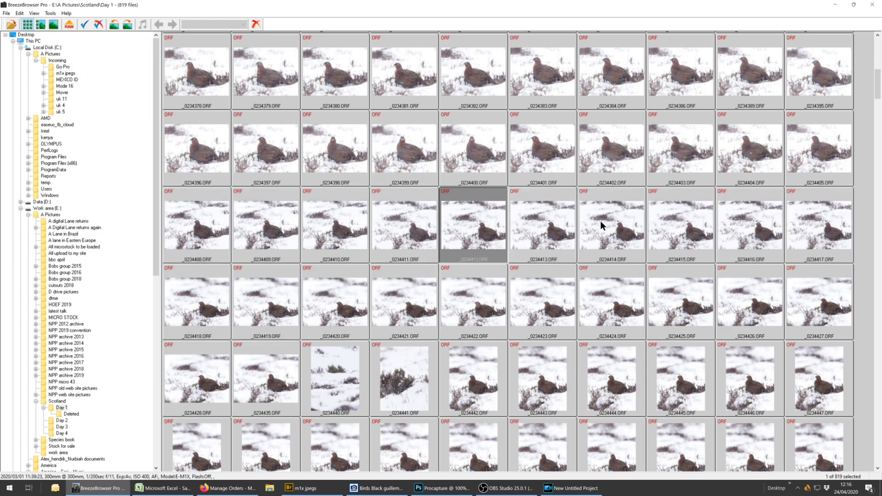
{"action": "left_click", "coordinate": [699, 229], "text": "shift"}
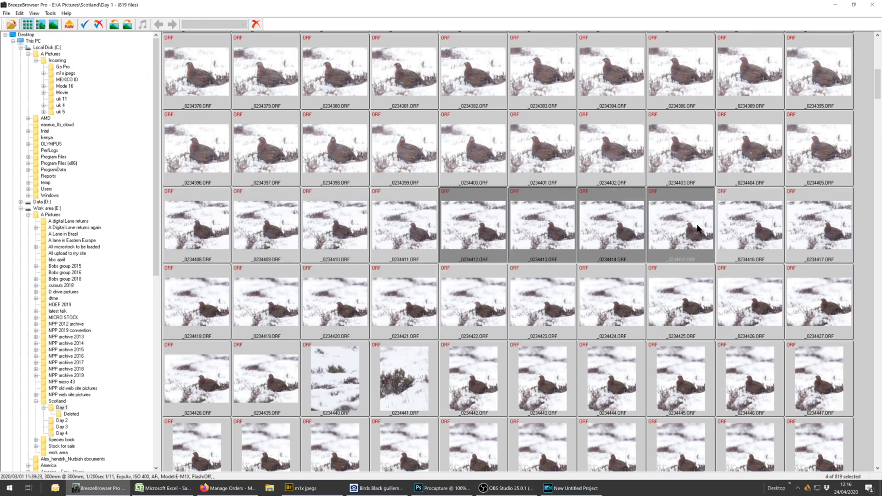
Set the batch rename pattern for the four frames to Red grouse L%n, starting at 121.
{"action": "right_click", "coordinate": [697, 228]}
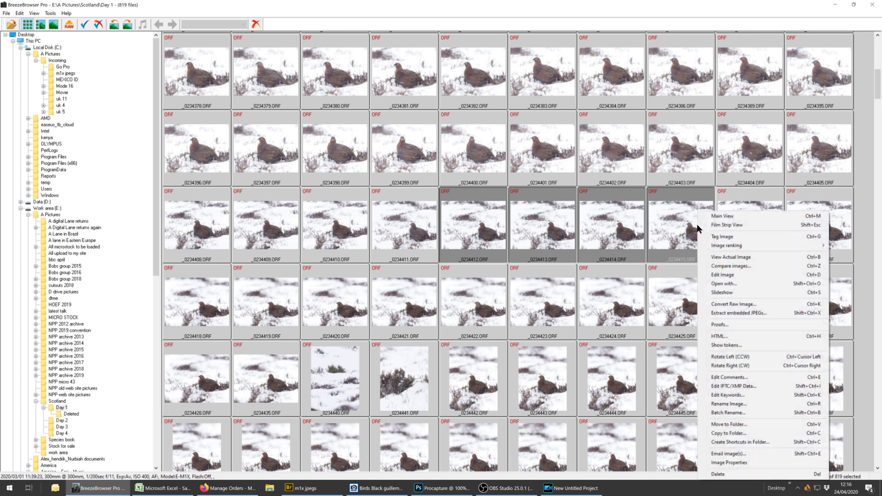
{"action": "left_click", "coordinate": [723, 413]}
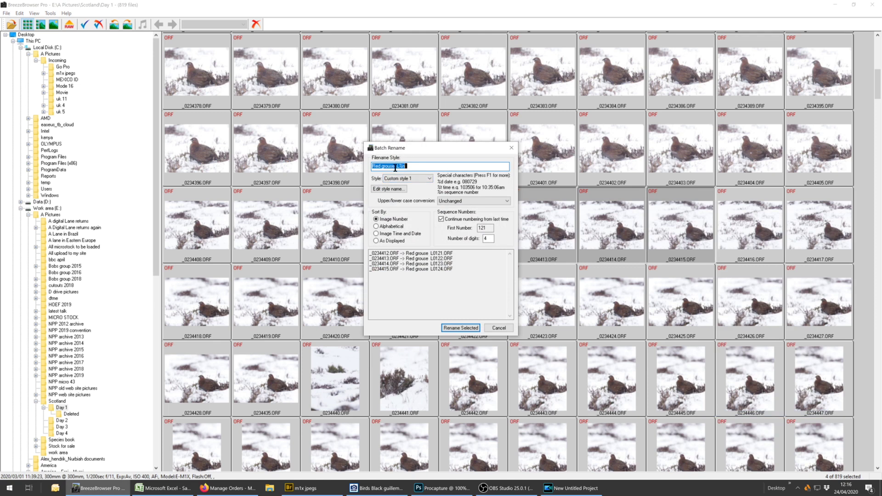
{"action": "left_click_drag", "start_coordinate": [396, 166], "coordinate": [368, 166]}
{"action": "type", "text": "Re"}
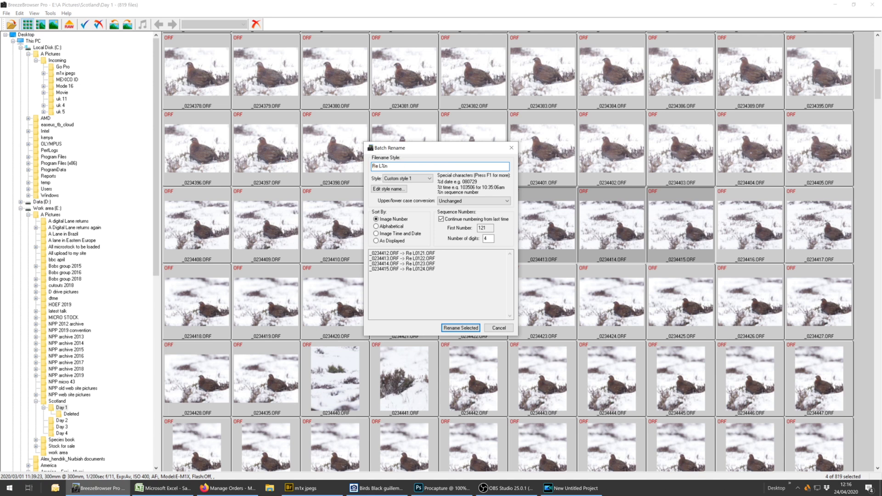
{"action": "type", "text": "d gro"}
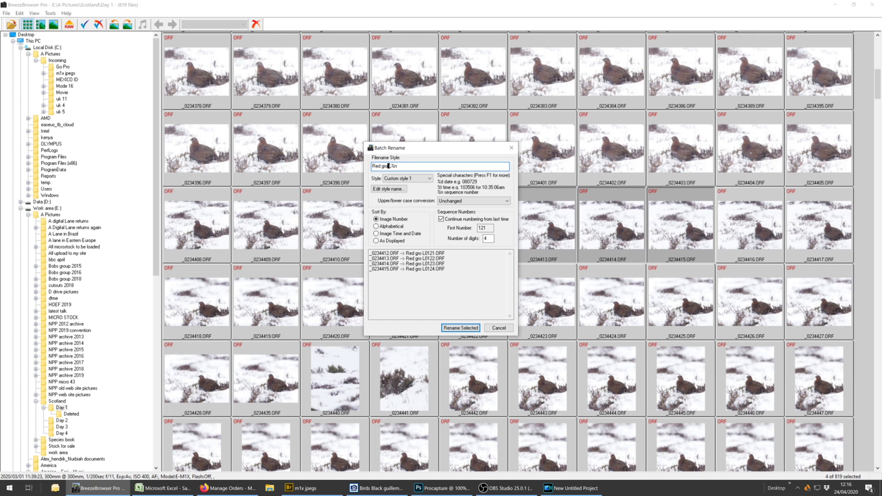
{"action": "type", "text": "use"}
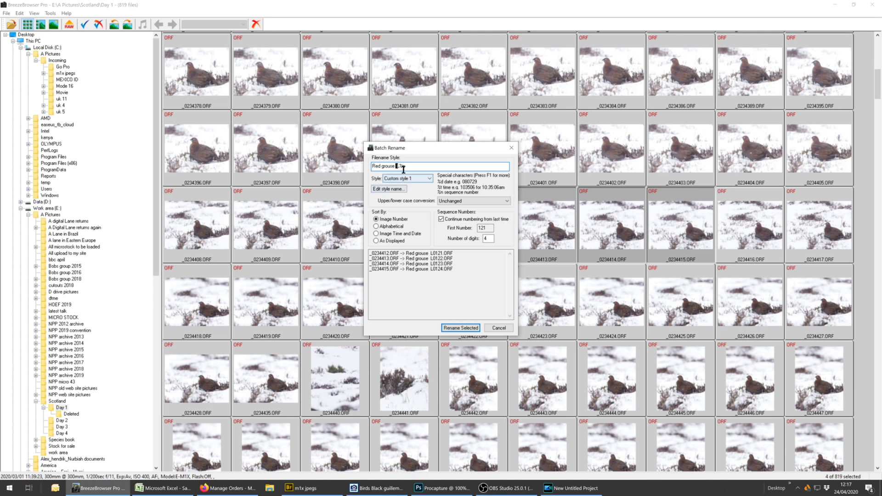
{"action": "left_click_drag", "start_coordinate": [403, 167], "coordinate": [396, 168]}
Rename the frames to Red grouse L0121–L0124, show them at the grid's end, and cancel Copy to Folder.
{"action": "left_click", "coordinate": [474, 329]}
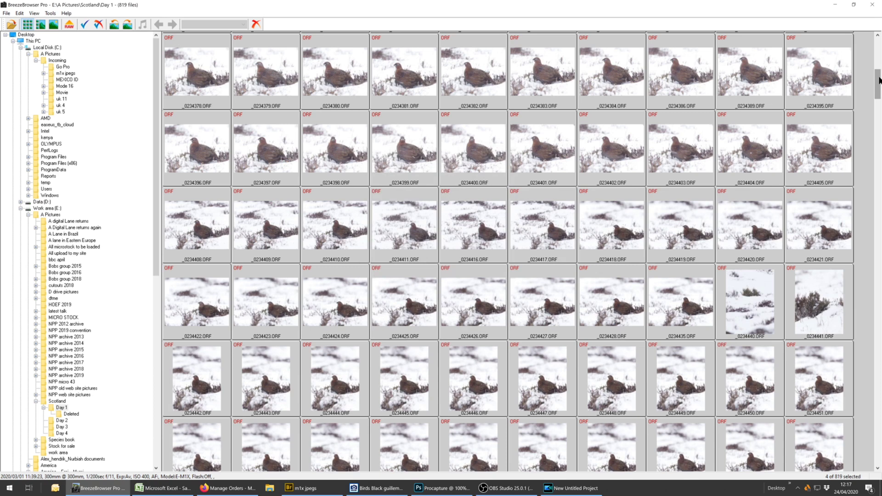
{"action": "left_click_drag", "start_coordinate": [878, 85], "coordinate": [880, 466]}
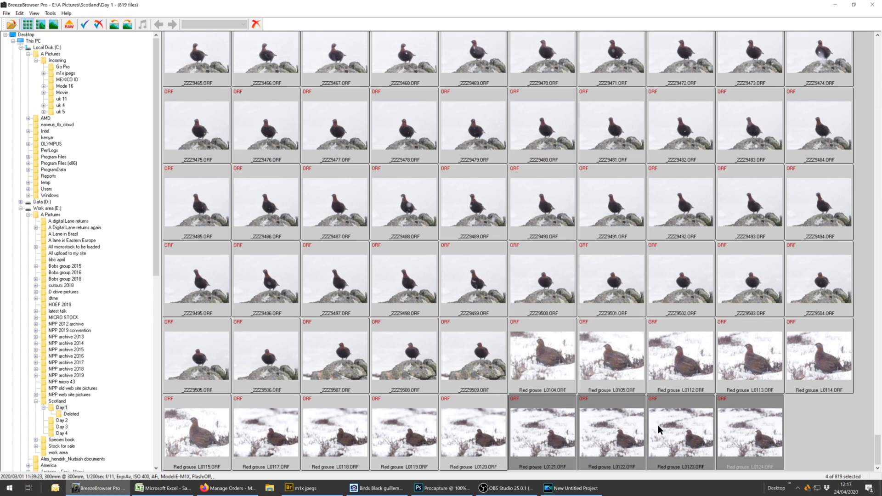
{"action": "right_click", "coordinate": [538, 427]}
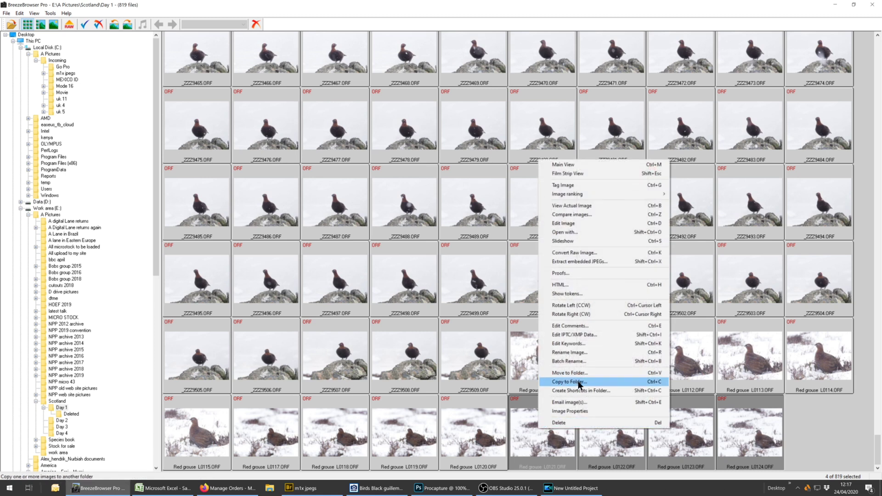
{"action": "left_click", "coordinate": [580, 386]}
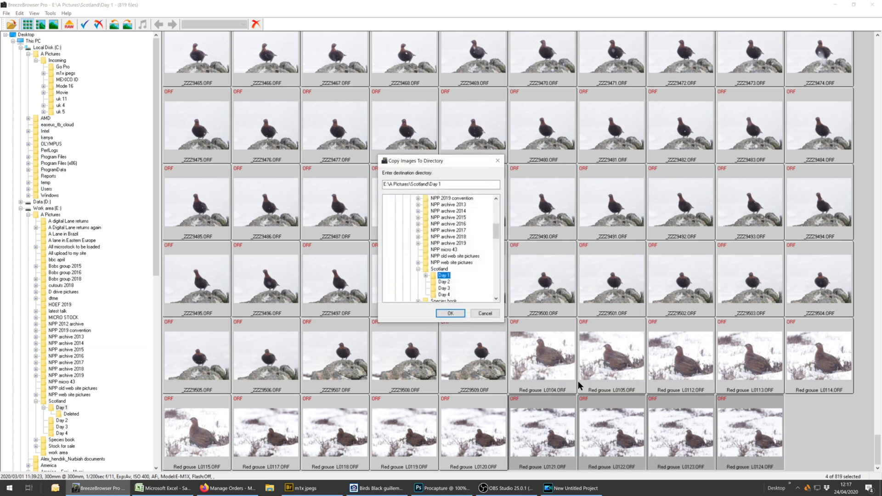
{"action": "left_click_drag", "start_coordinate": [496, 232], "coordinate": [496, 212]}
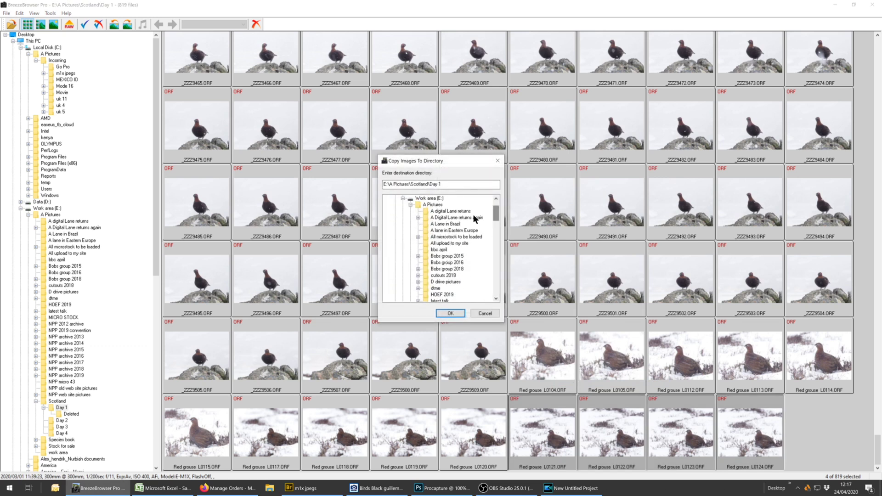
{"action": "left_click", "coordinate": [490, 313]}
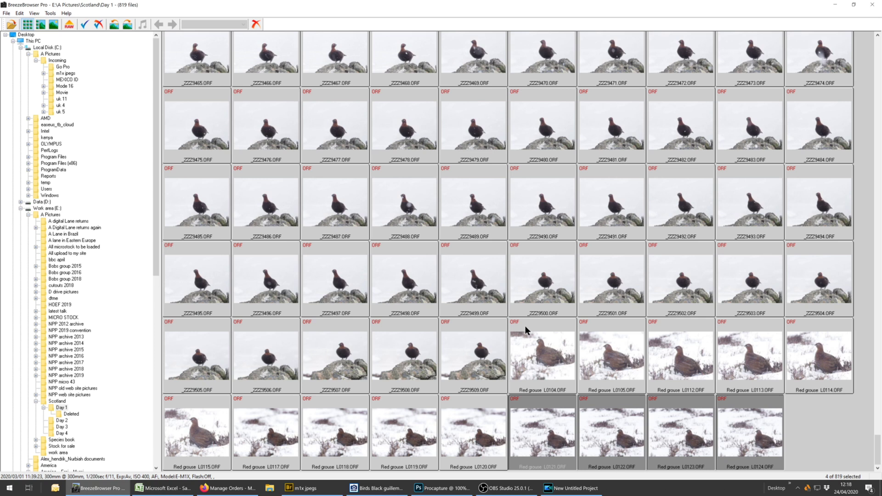
{"action": "left_click", "coordinate": [404, 354]}
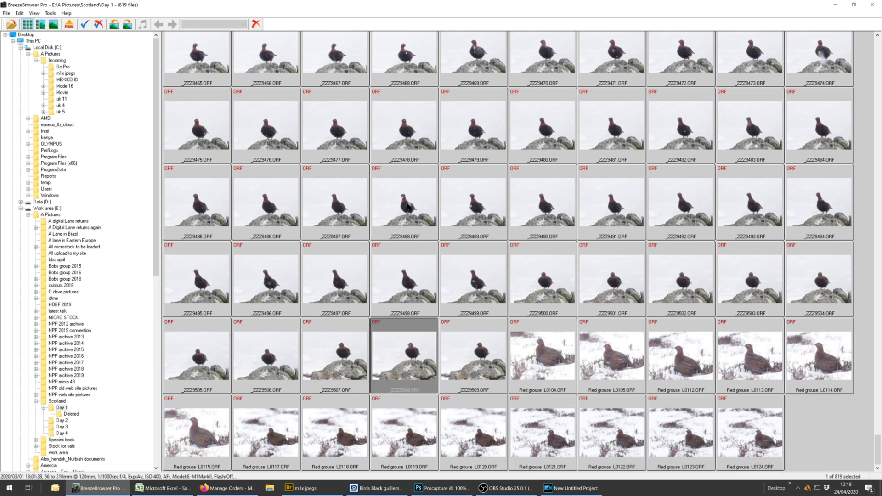
{"action": "double_click", "coordinate": [412, 138]}
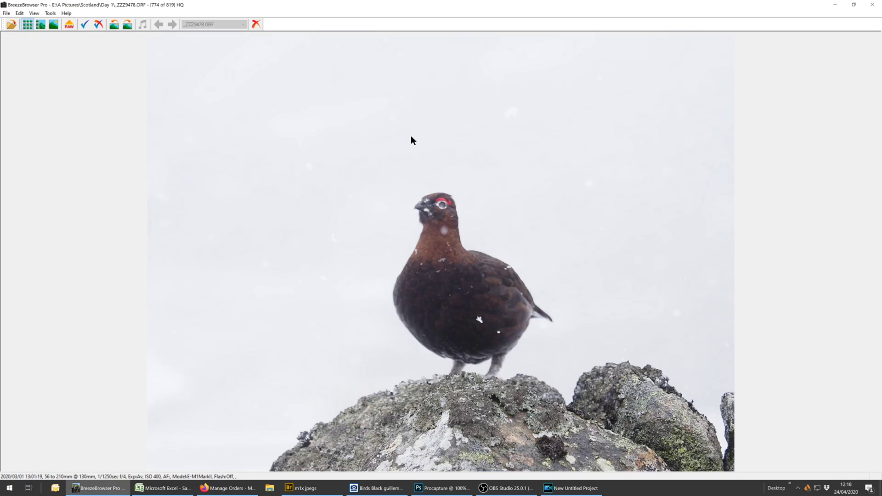
{"action": "left_click", "coordinate": [37, 14]}
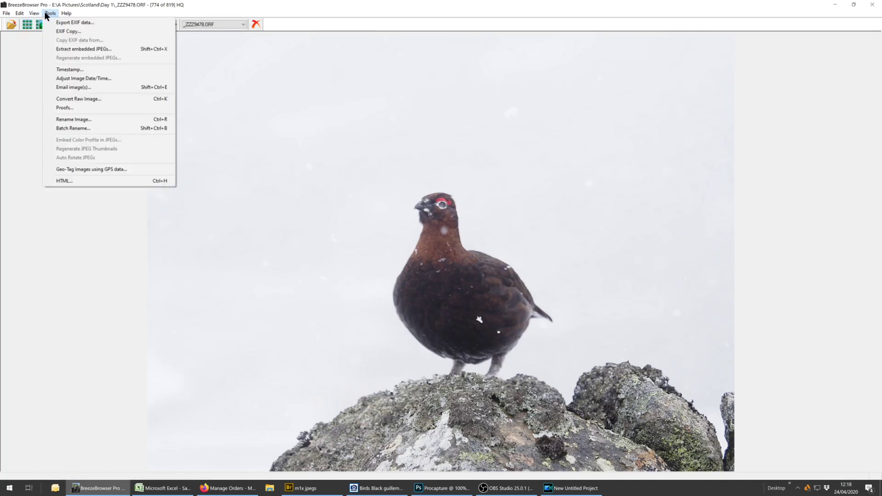
{"action": "left_click", "coordinate": [59, 48]}
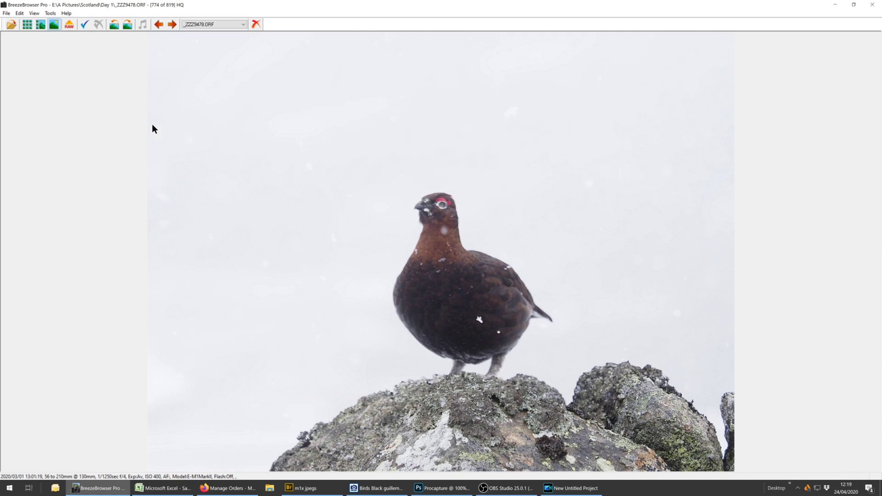
{"action": "key", "text": "Left"}
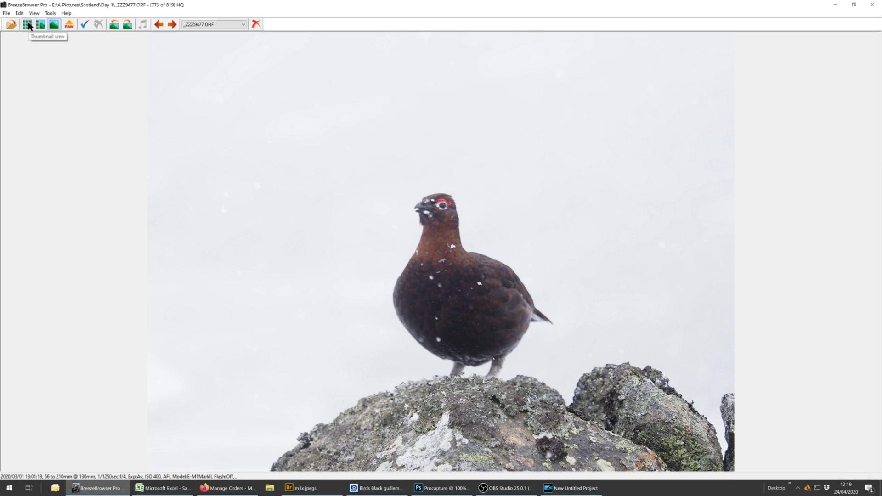
{"action": "left_click", "coordinate": [27, 24]}
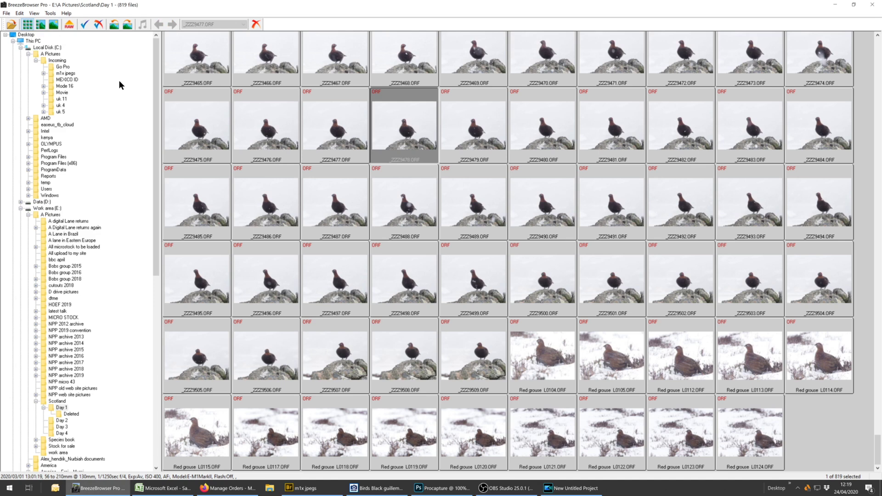